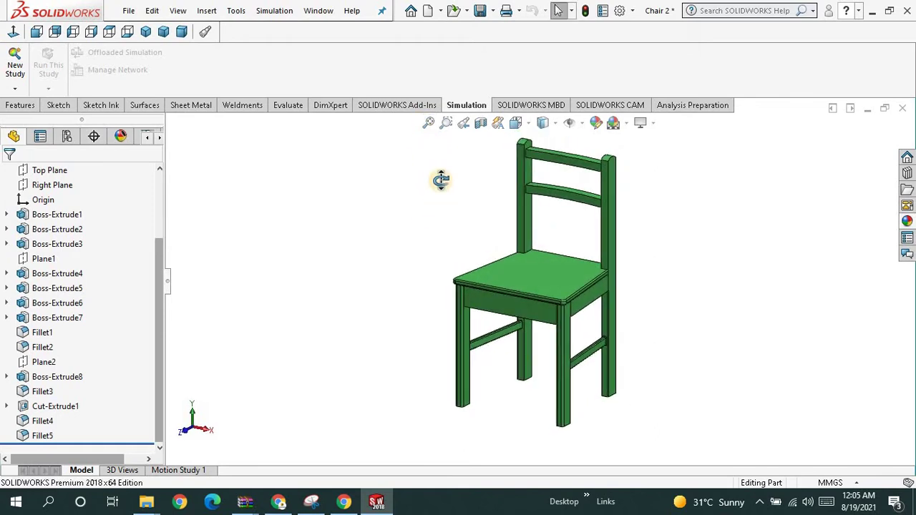
- Create the Static 1 static study for the chair and bring up the material library
middle_click_drag(423, 123, 439, 165)
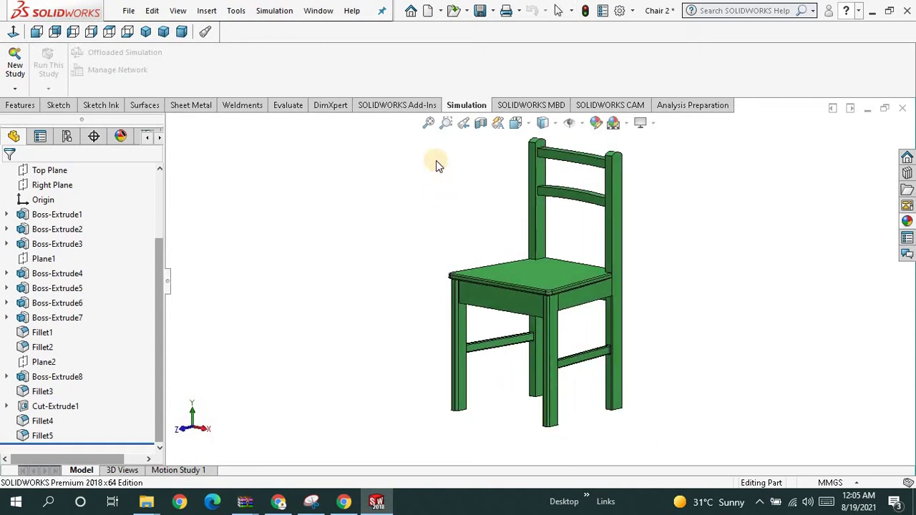
middle_click_drag(431, 129, 442, 190)
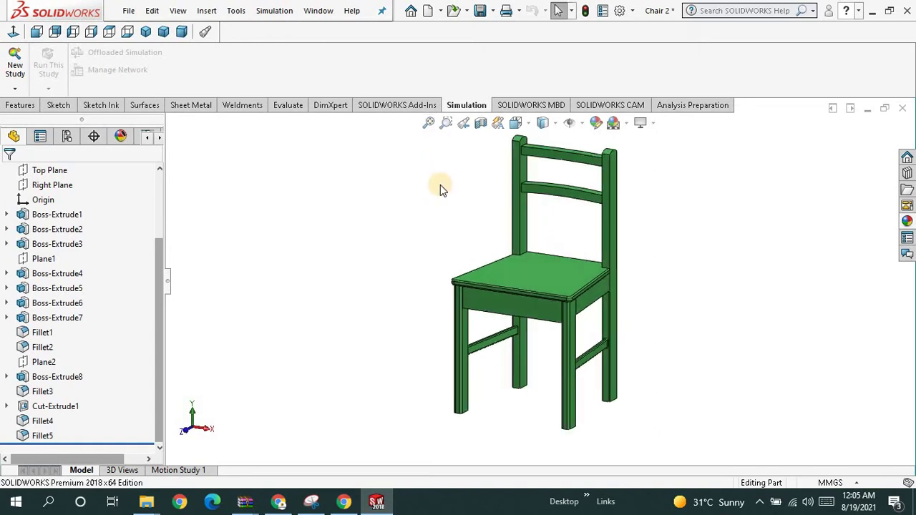
left_click(428, 125)
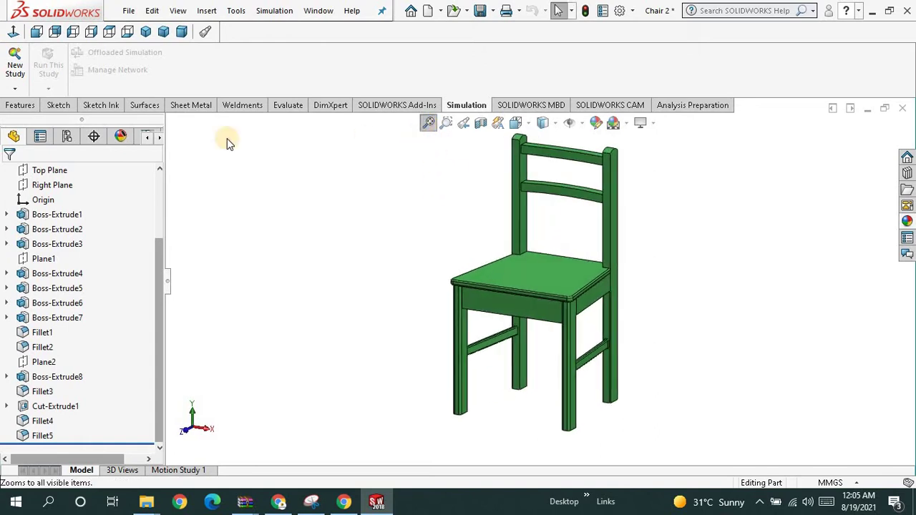
left_click(22, 91)
left_click(29, 102)
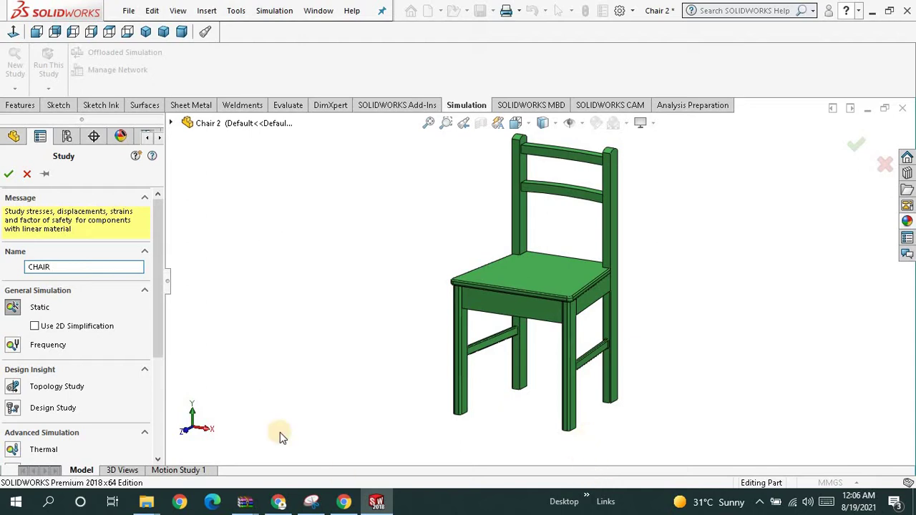
left_click(14, 307)
left_click(8, 177)
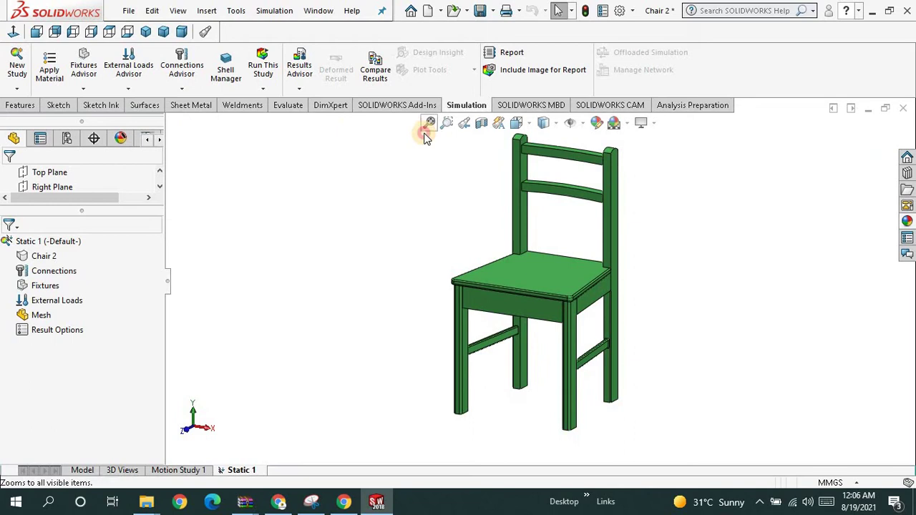
middle_click_drag(403, 172, 418, 209)
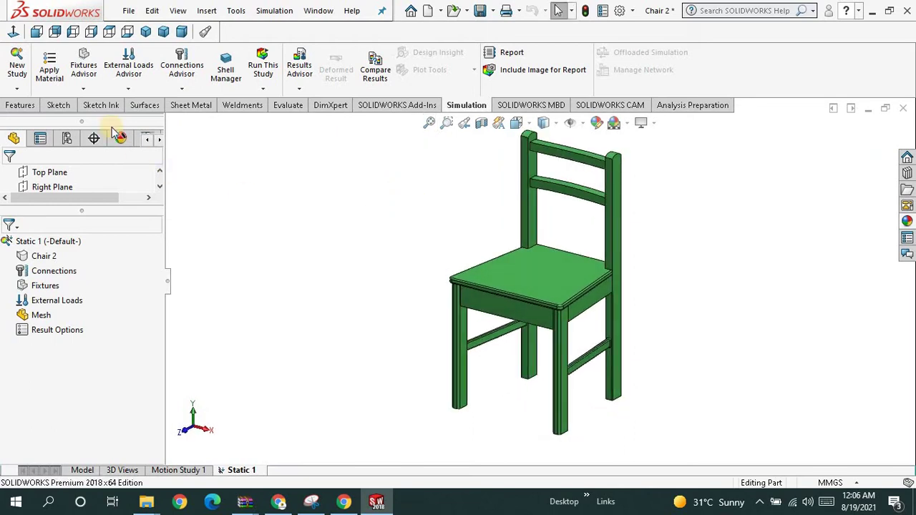
left_click(49, 68)
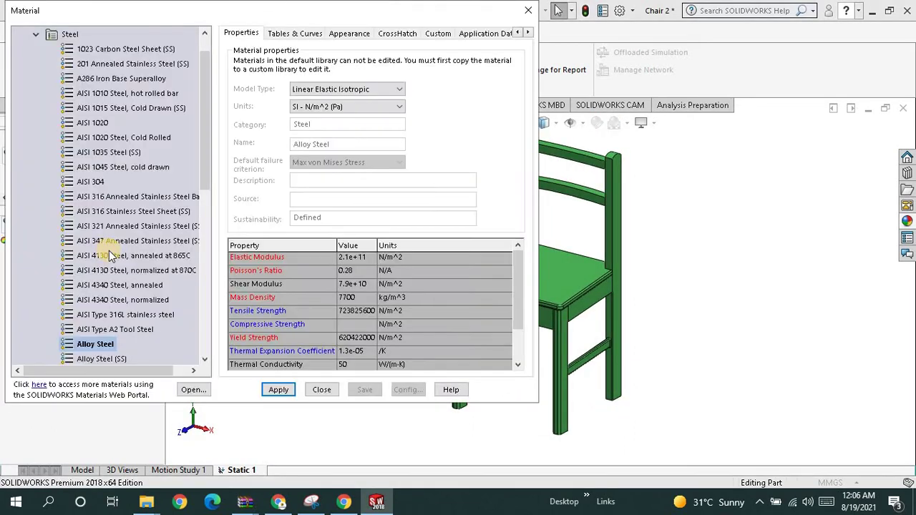
- Apply AISI 304 steel to the chair and close the material library
left_click(89, 185)
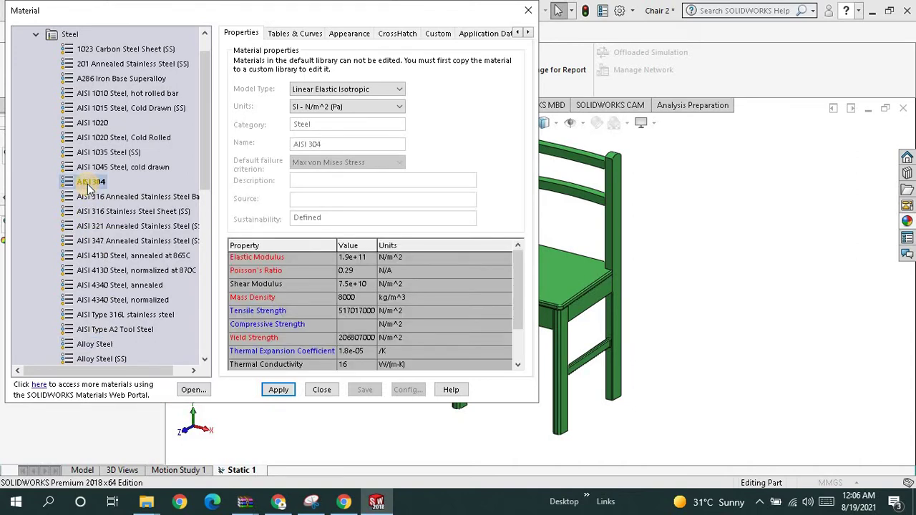
left_click(279, 389)
left_click(322, 389)
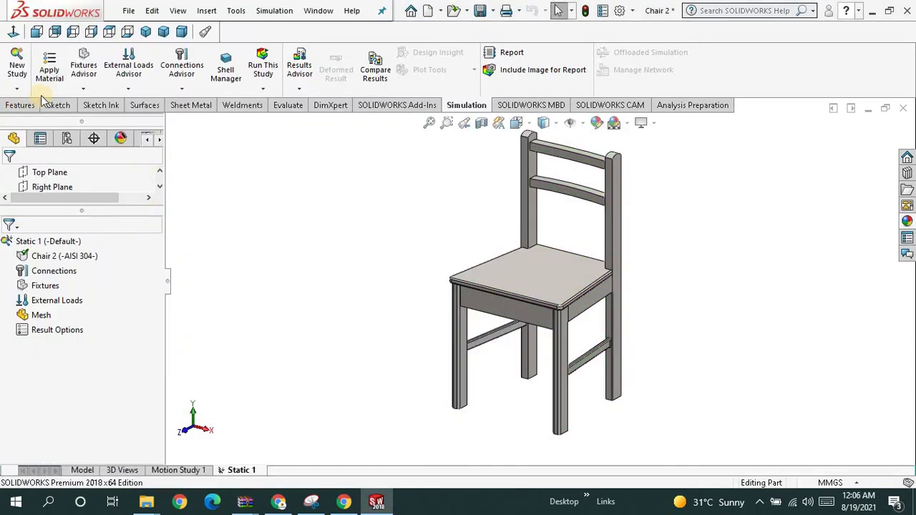
left_click(83, 88)
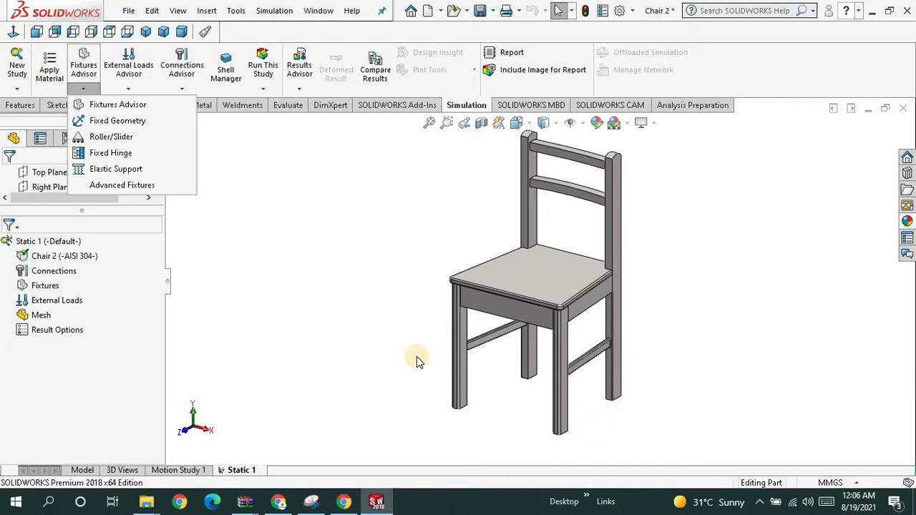
- Add a Fixed Geometry restraint on the bottom faces of all four chair legs
left_click(113, 126)
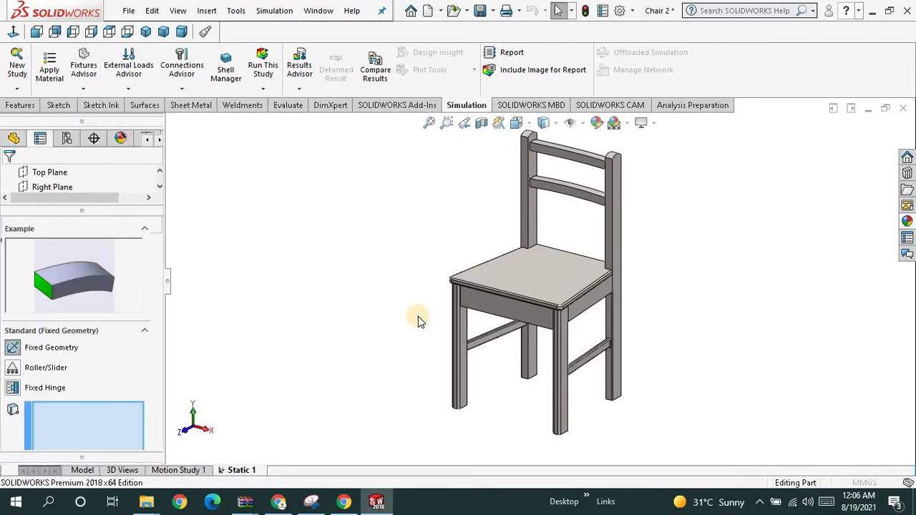
middle_click_drag(419, 262, 469, 382)
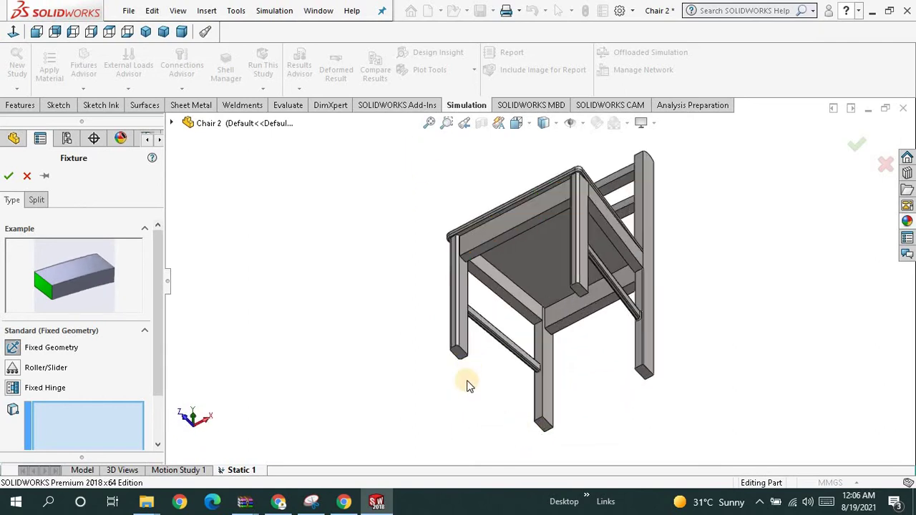
scroll(479, 350, "down", 5)
left_click(485, 304)
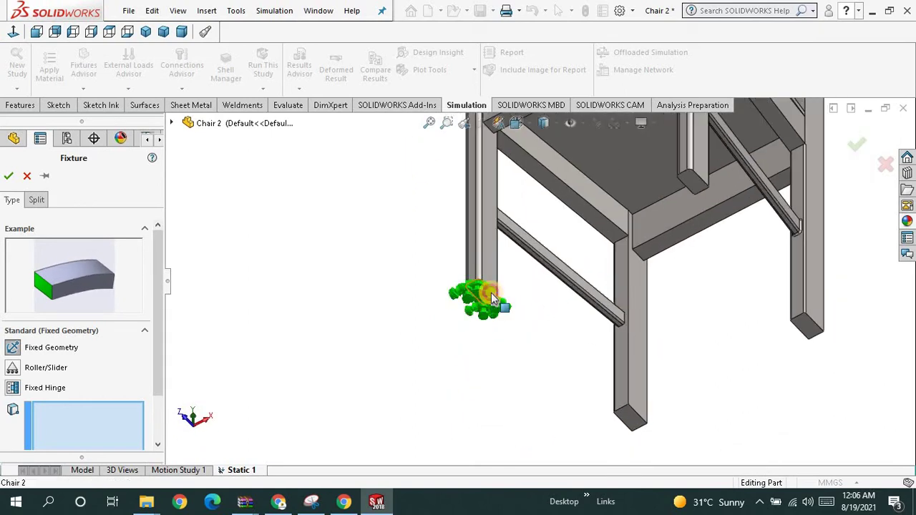
left_click(688, 181)
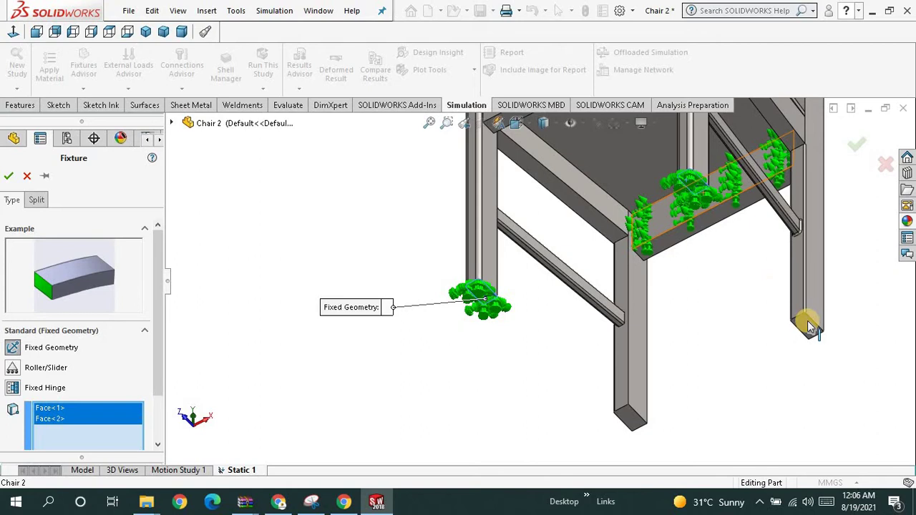
left_click(805, 328)
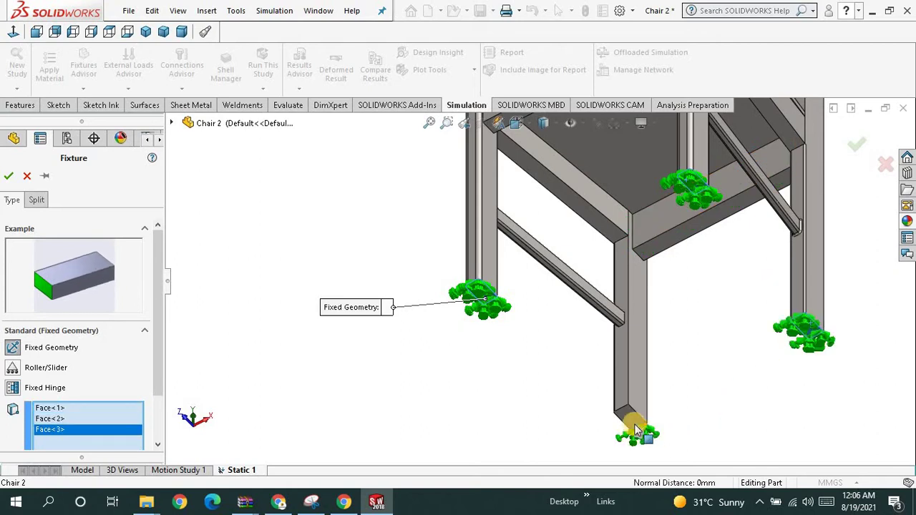
left_click(635, 429)
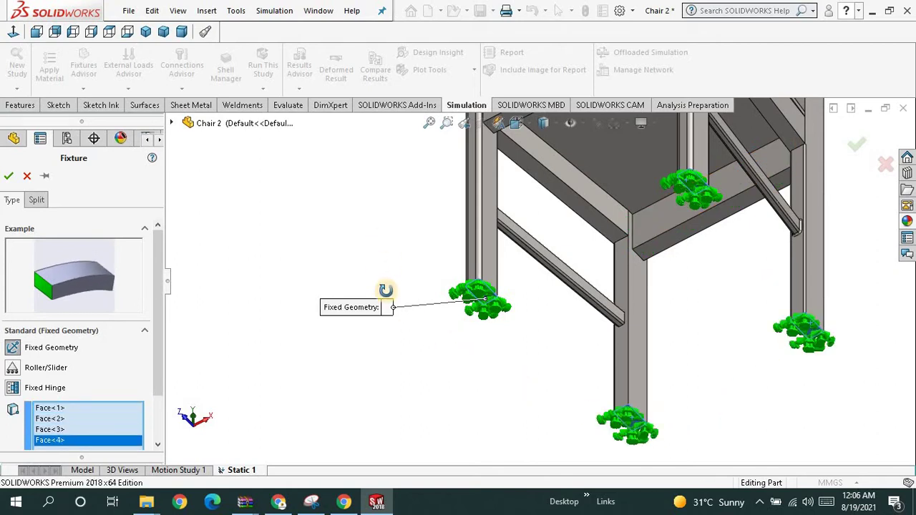
- Confirm the Fixed-1 restraint and reframe the upright chair in view
scroll(385, 290, "up", 3)
left_click(430, 123)
mouse_move(426, 206)
middle_mouse_down()
mouse_move(418, 262)
mouse_move(358, 253)
middle_mouse_up()
right_click(358, 234)
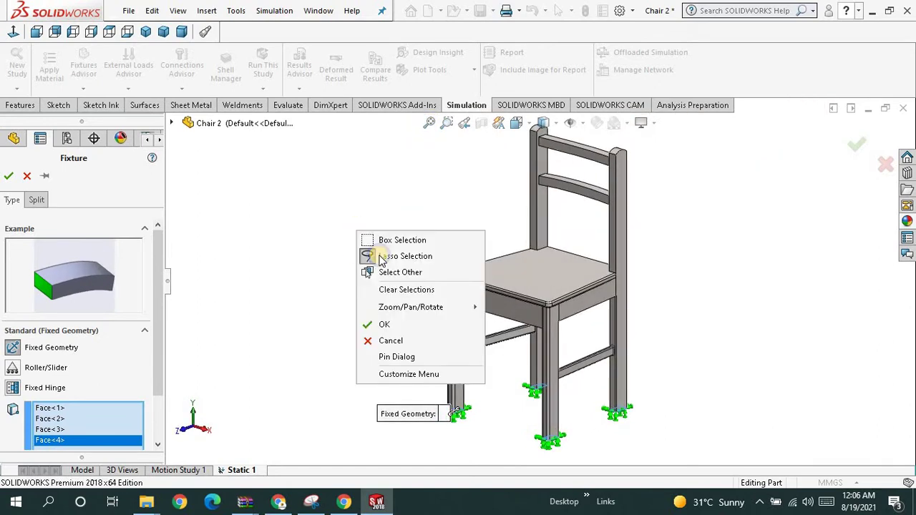
left_click(385, 324)
middle_click_drag(416, 202, 425, 139)
left_click(426, 123)
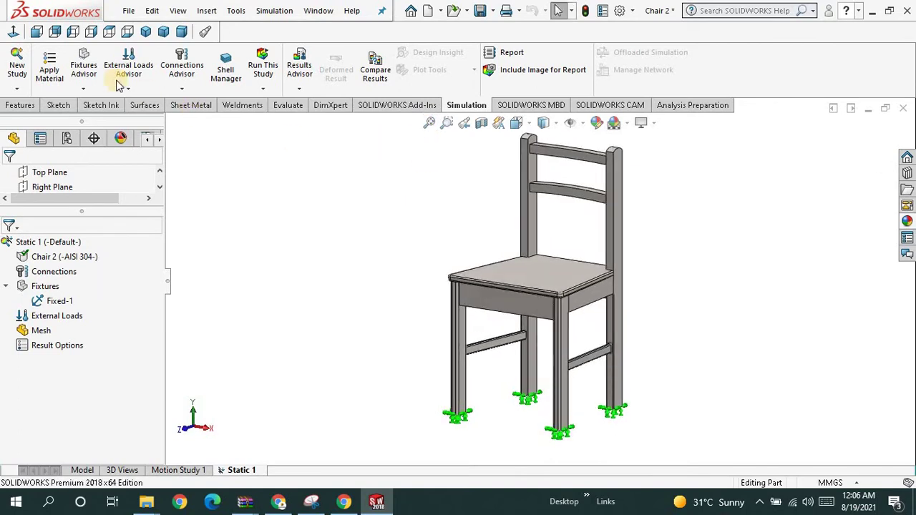
- Add a force load and select the chair's seat face to receive it
left_click(126, 89)
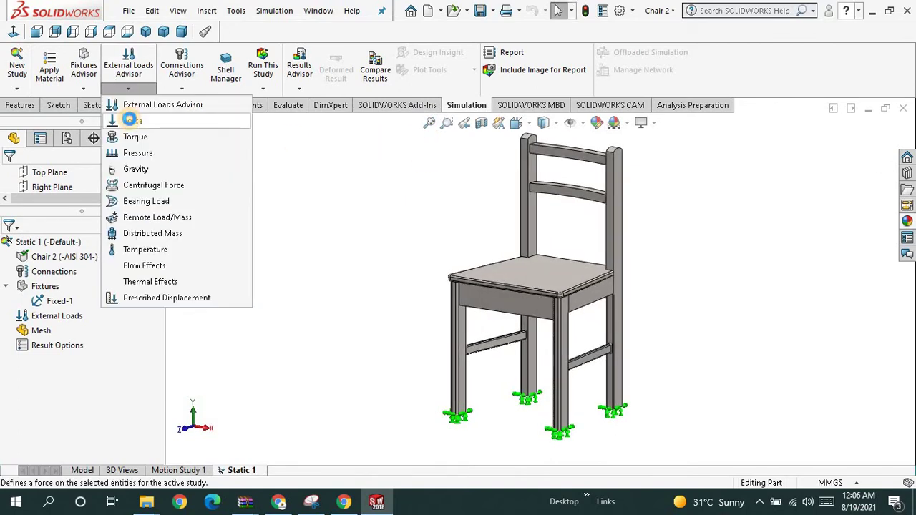
left_click(129, 120)
middle_click_drag(319, 225, 490, 287)
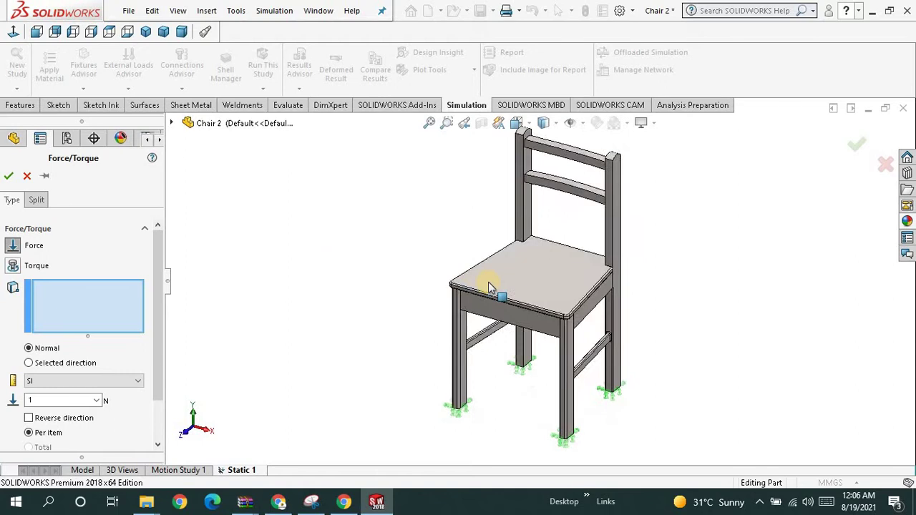
left_click(501, 284)
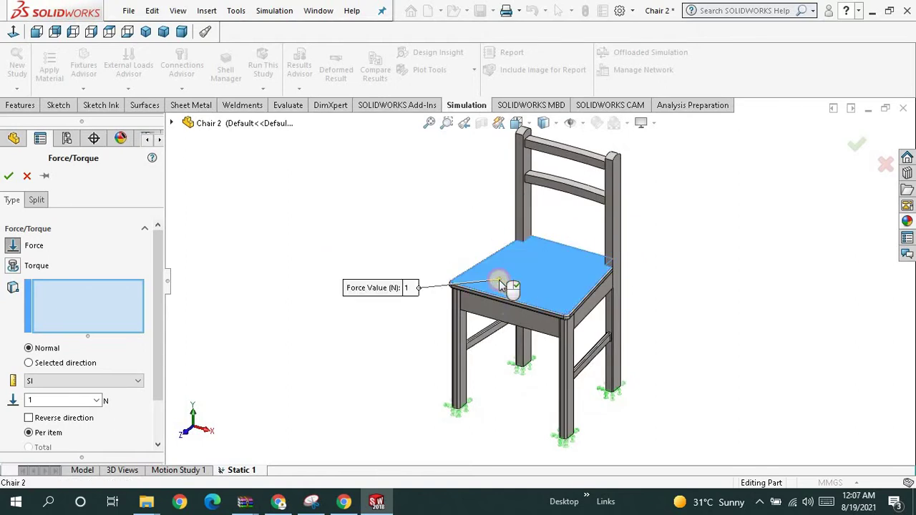
middle_click_drag(326, 195, 462, 326)
middle_click_drag(389, 216, 742, 277)
middle_click_drag(532, 282, 415, 240)
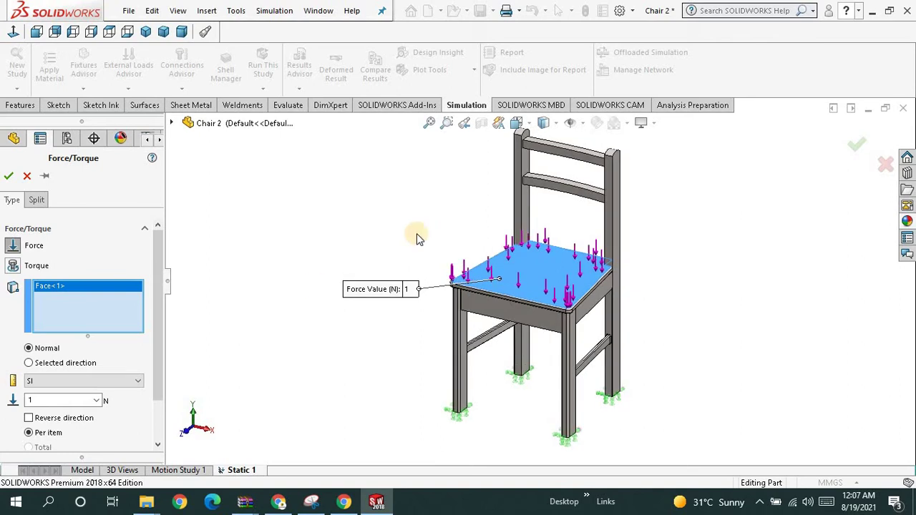
left_click(157, 361)
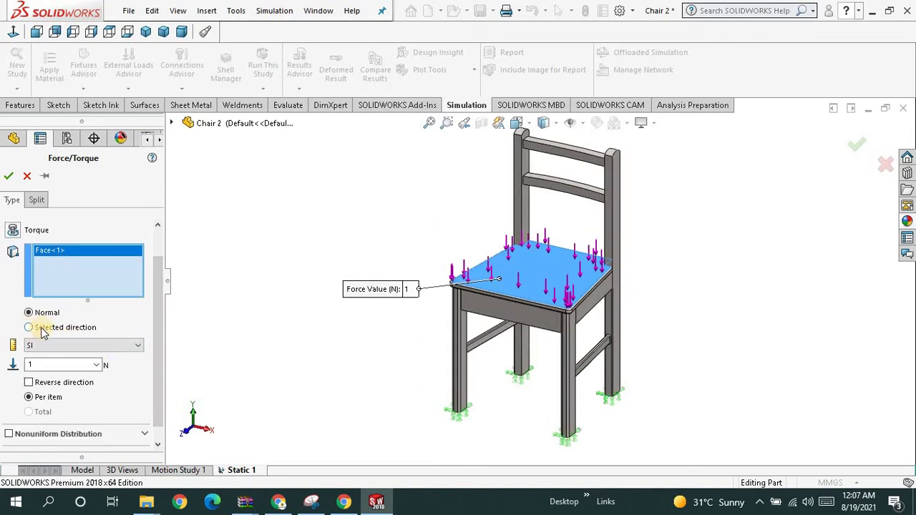
middle_click_drag(341, 329, 360, 347)
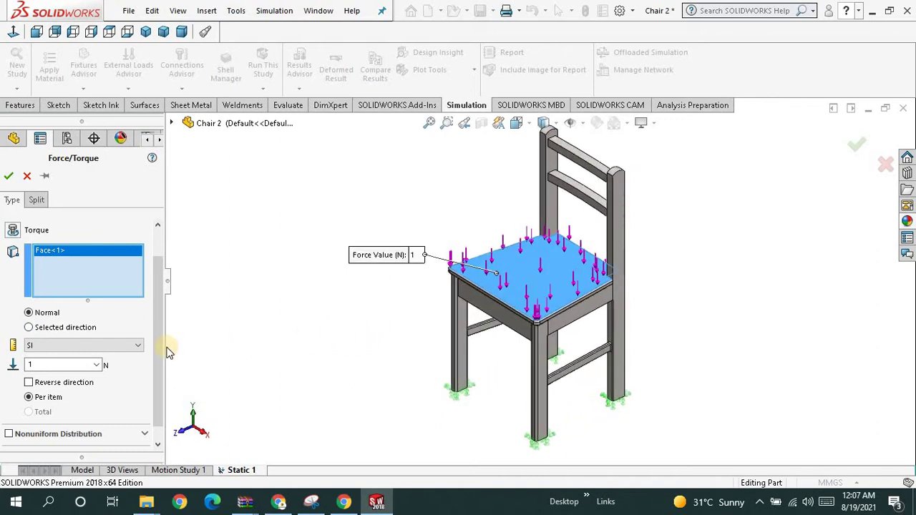
- Make the 120 N force act normal to the seat in SI units, testing Reverse direction
left_click(28, 328)
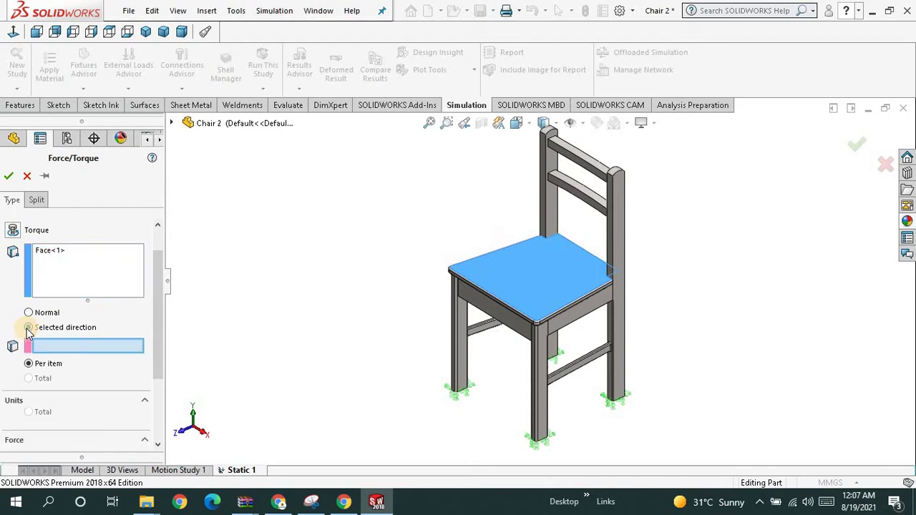
left_click(626, 315)
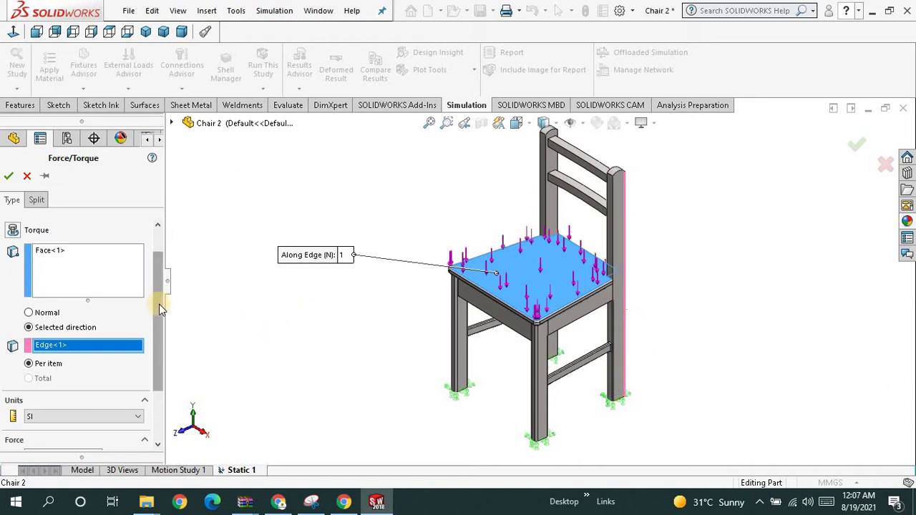
scroll(160, 329, "down", 2)
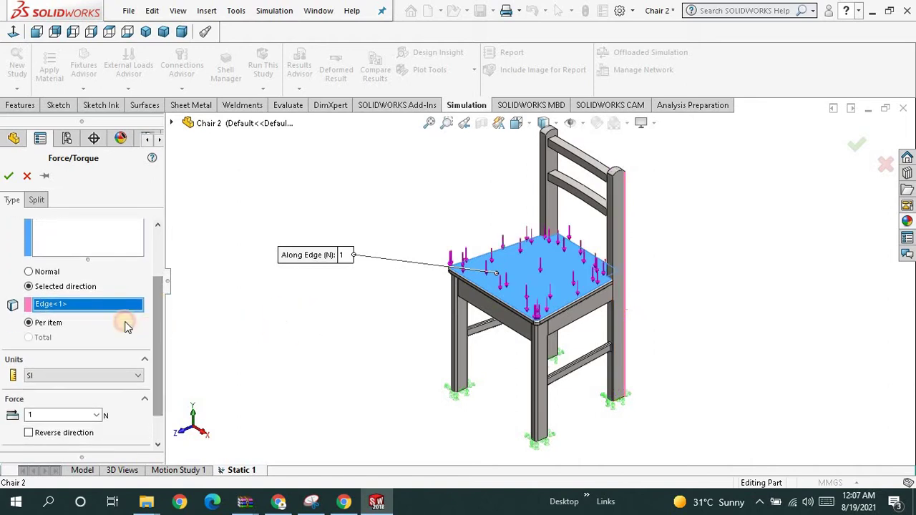
left_click(29, 272)
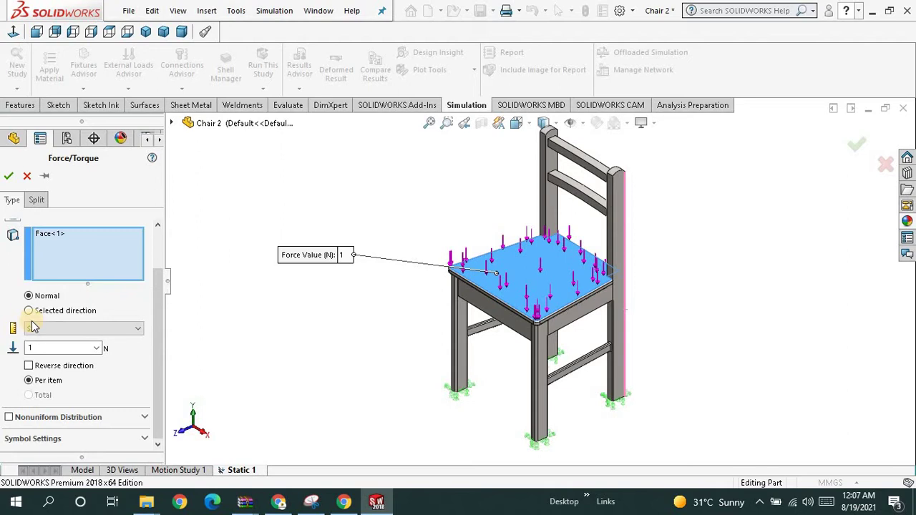
left_click(86, 332)
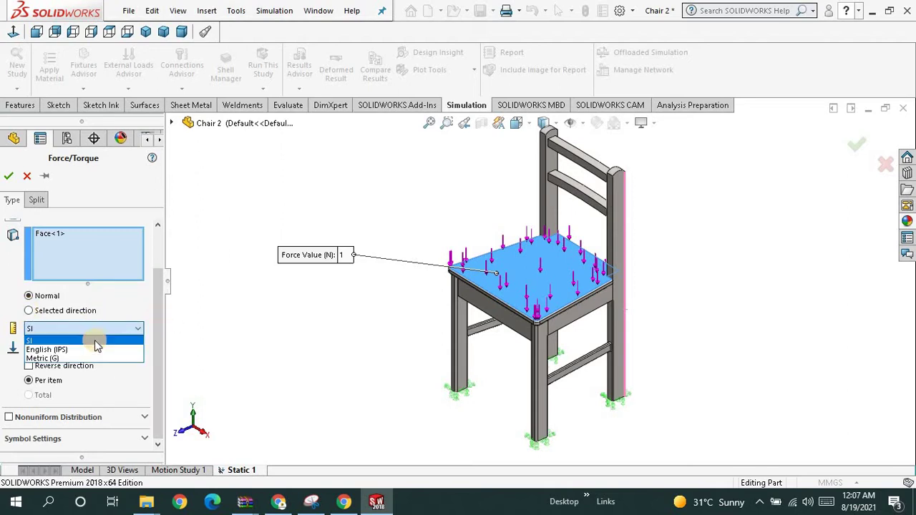
left_click(95, 340)
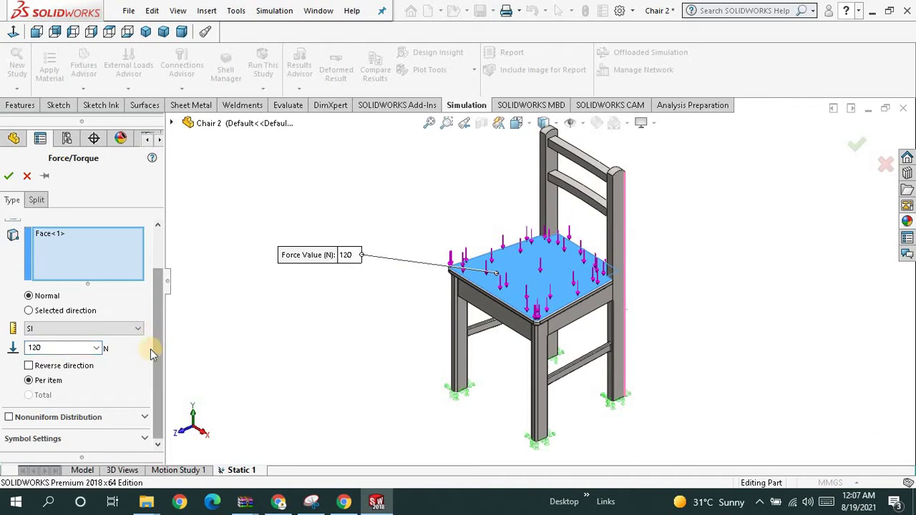
left_click(28, 366)
- Restore the 120 N seat load to point downward and confirm the force
left_click(28, 366)
left_click(36, 234)
right_click(224, 227)
left_click(429, 123)
- Mesh the chair and solve the Static 1 study
middle_click_drag(433, 136, 423, 200)
left_click(430, 123)
middle_click_drag(429, 140, 373, 200)
left_click(263, 91)
left_click(283, 121)
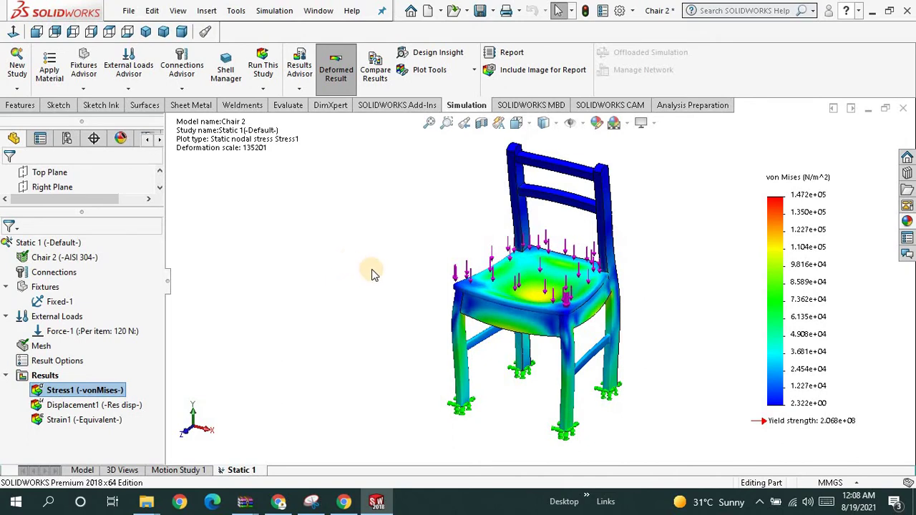
- Animate the Stress1 von Mises plot with the speed slider lowered to 0, then close it
middle_click_drag(370, 250, 430, 127)
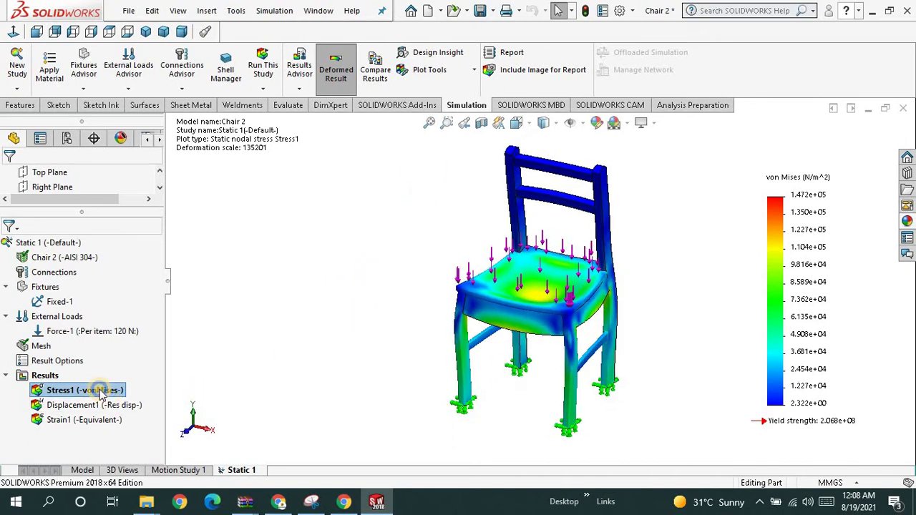
right_click(100, 396)
left_click(127, 137)
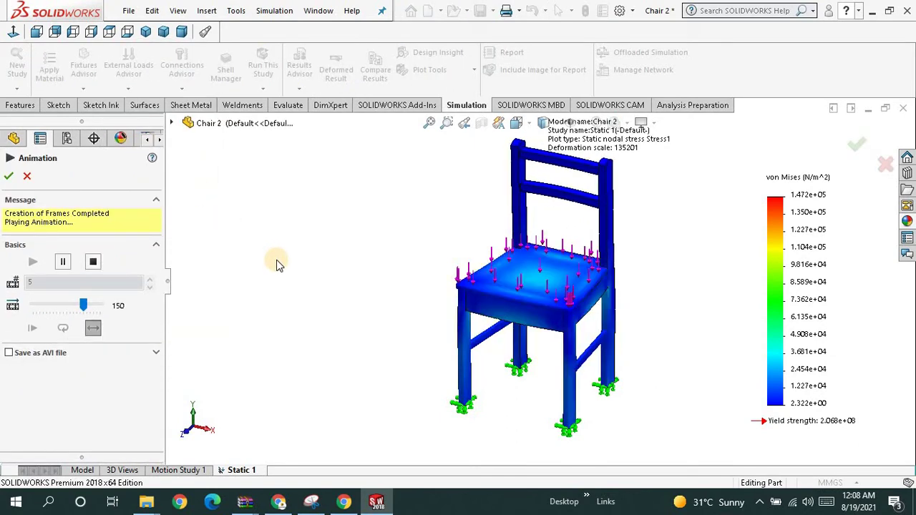
left_click_drag(83, 306, 33, 305)
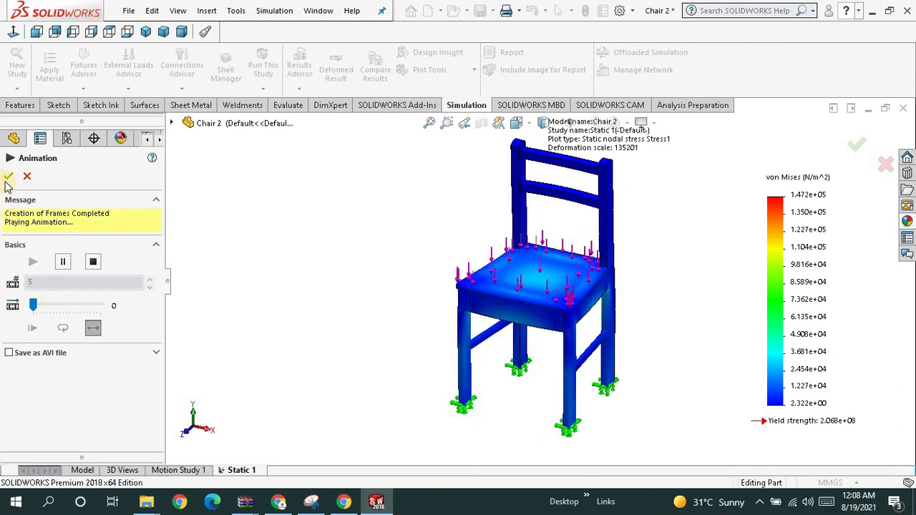
left_click(8, 177)
right_click(117, 391)
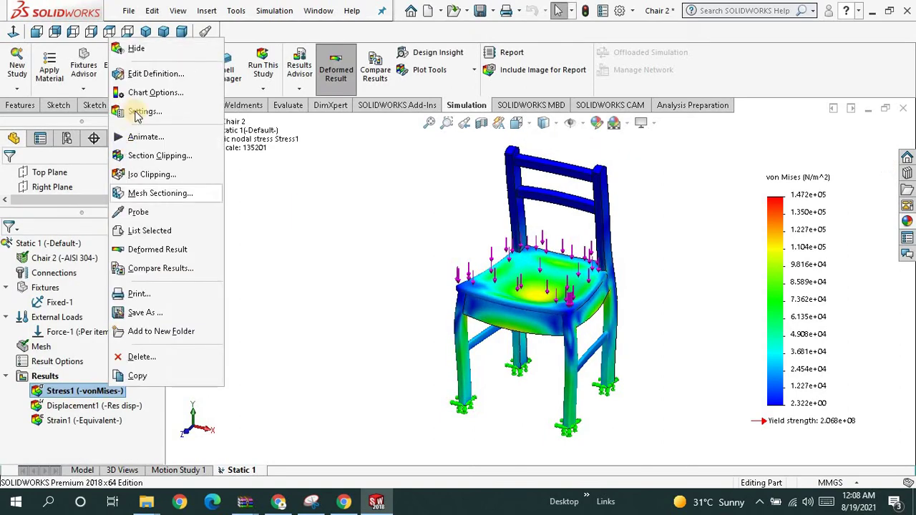
- Switch the Stress1 display component to SY: Y Normal Stress
left_click(147, 74)
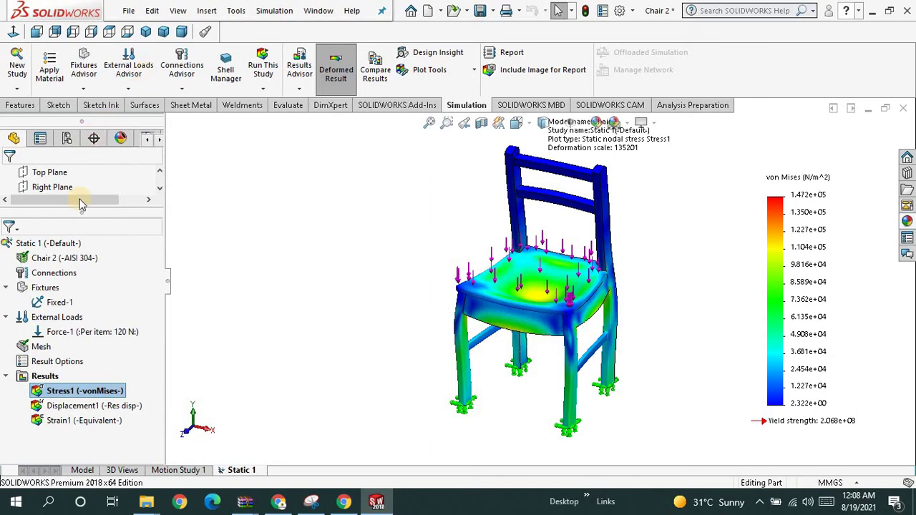
left_click(71, 245)
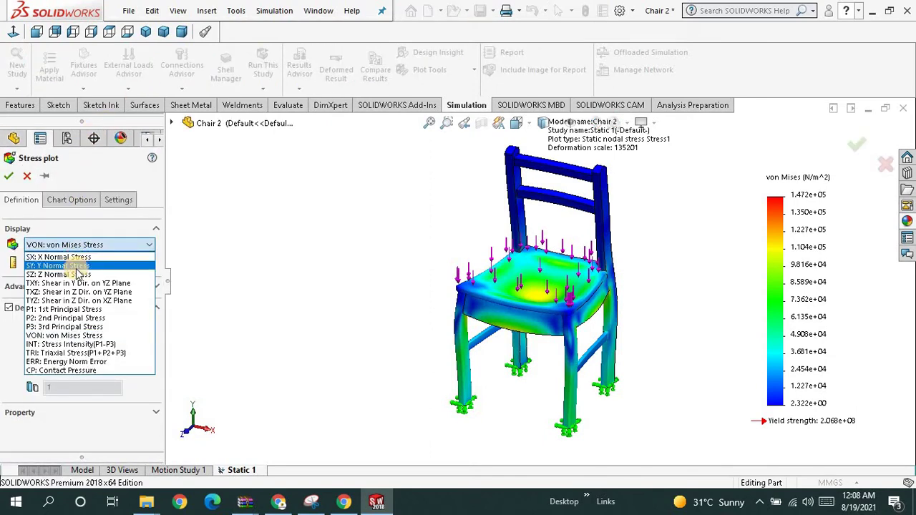
left_click(72, 265)
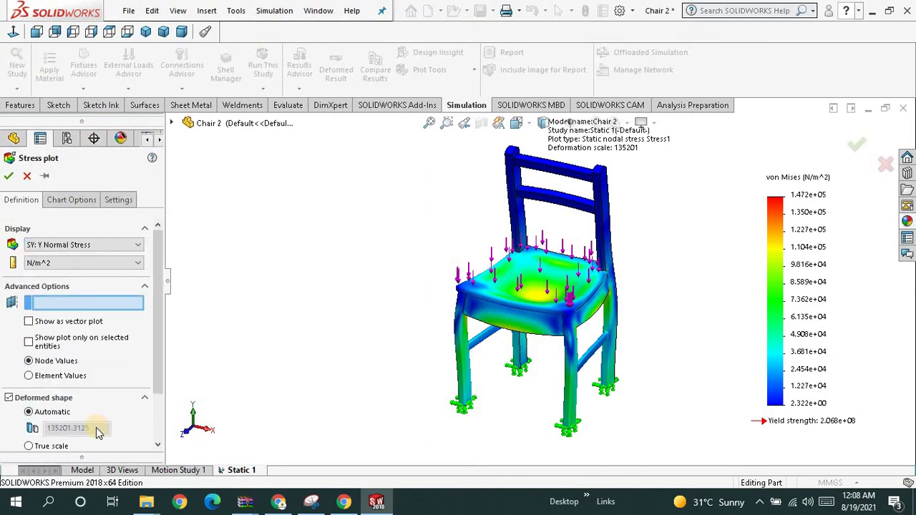
left_click(9, 178)
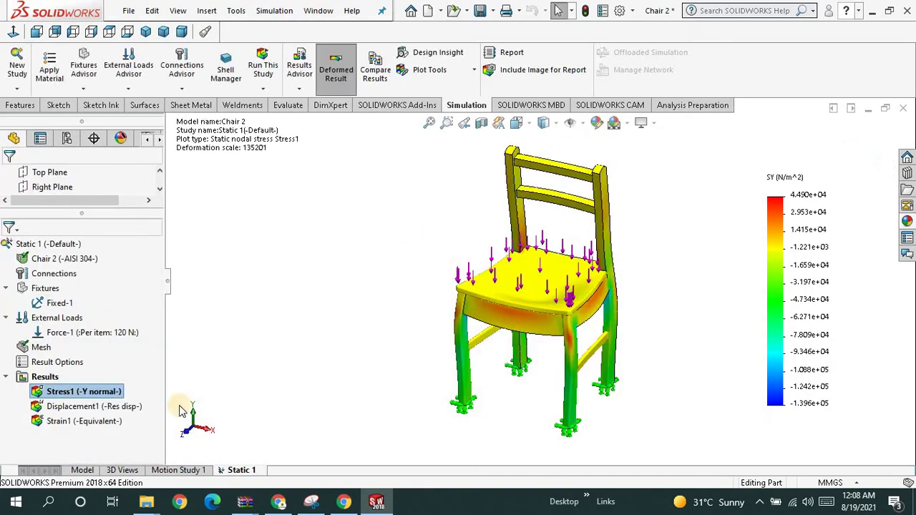
right_click(81, 392)
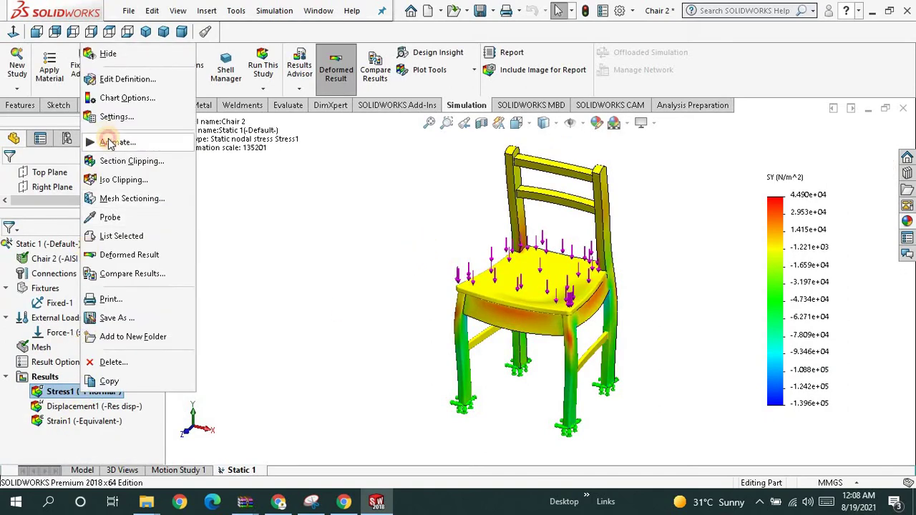
- Animate the Y normal stress at speed 146, then display the Displacement1 plot
left_click(109, 143)
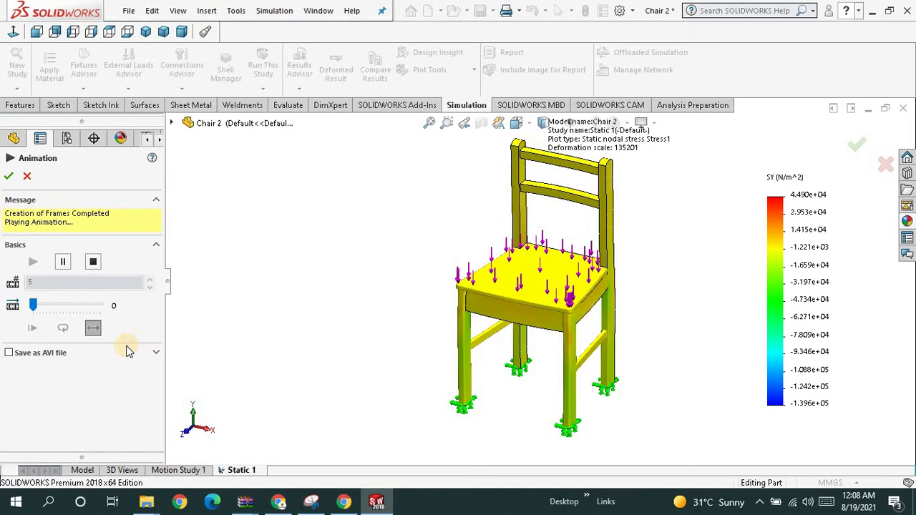
left_click_drag(32, 305, 85, 309)
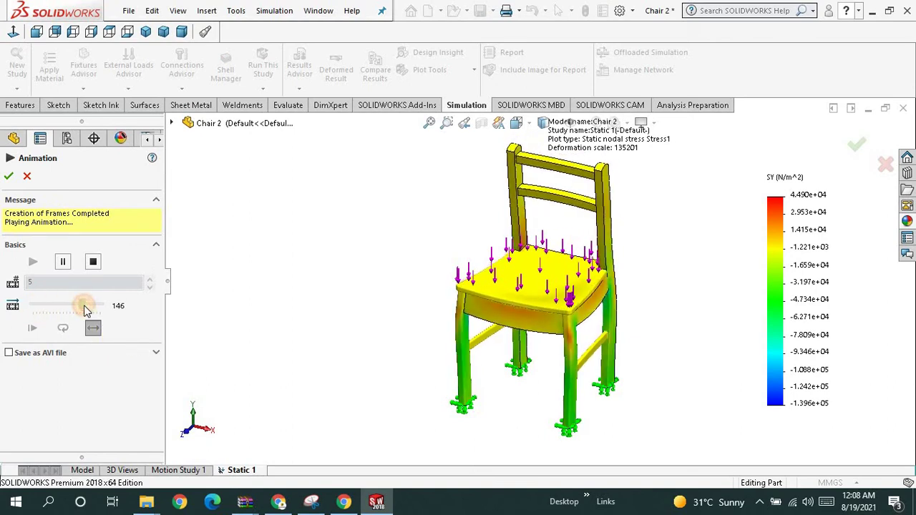
left_click(26, 176)
double_click(86, 407)
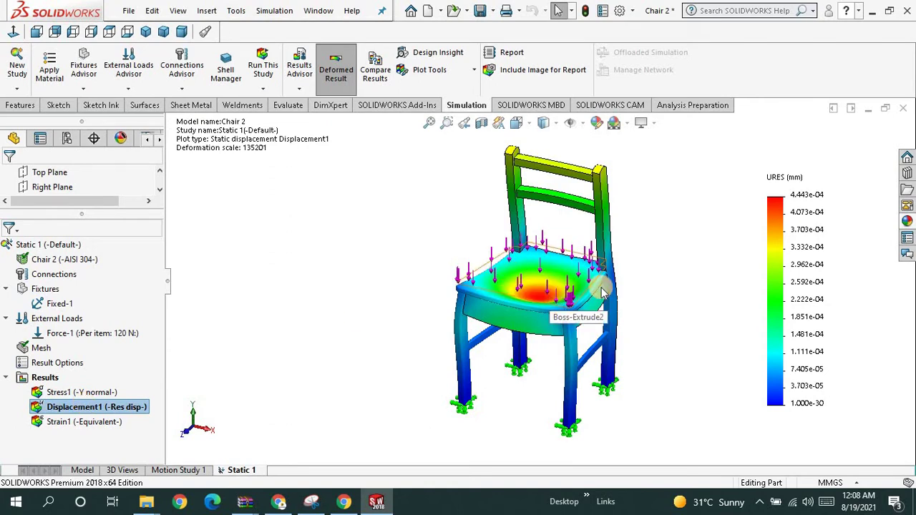
- Animate the Displacement1 plot at a faster speed, then close the animation
right_click(96, 405)
left_click(298, 252)
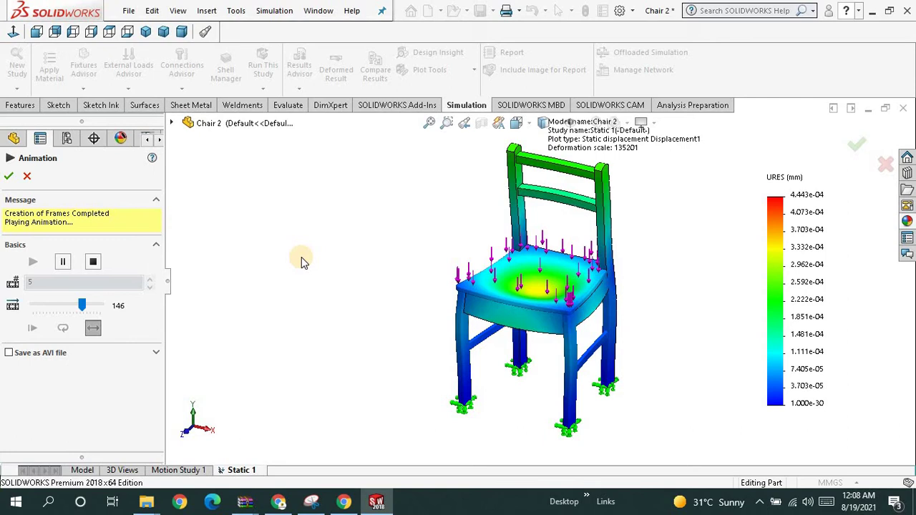
left_click_drag(83, 306, 98, 309)
key("Escape")
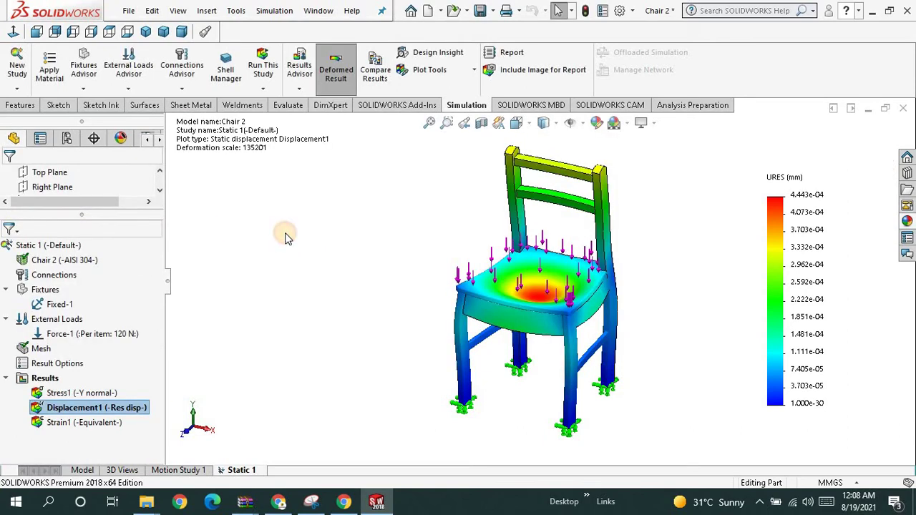
- Display and animate the Strain1 equivalent strain plot, then bring Stress1 back
double_click(83, 423)
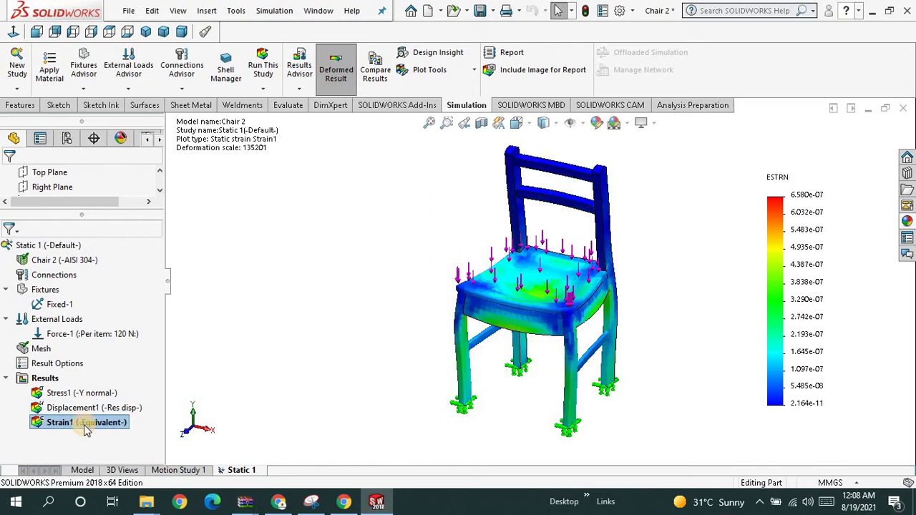
right_click(83, 423)
left_click(122, 194)
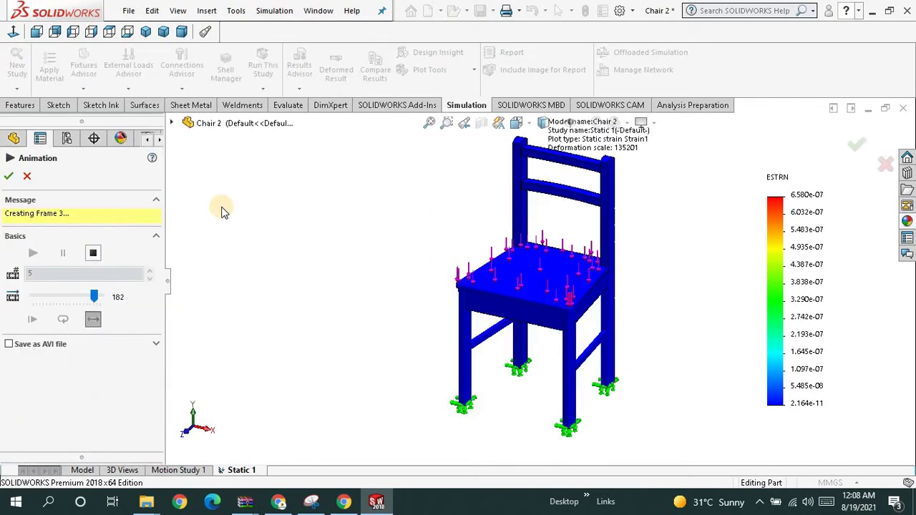
key("Escape")
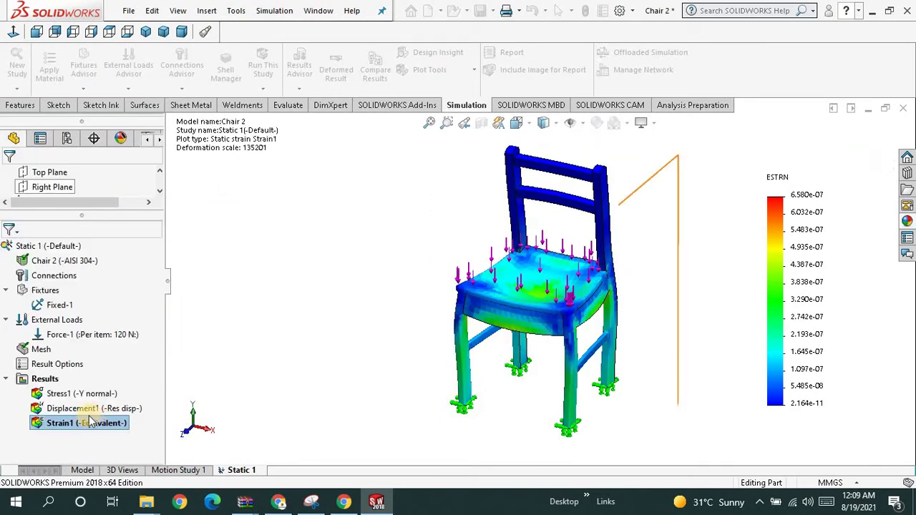
right_click(82, 396)
left_click(78, 396)
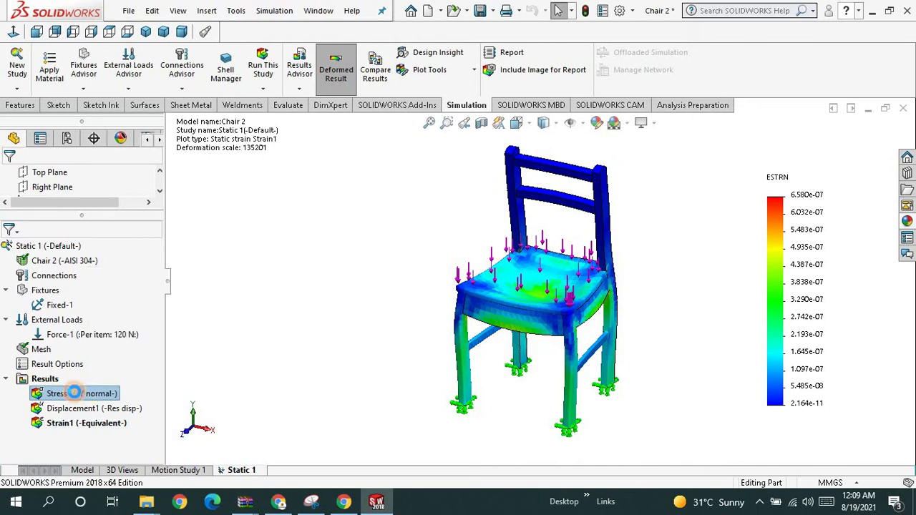
double_click(78, 394)
right_click(79, 394)
- Change the Stress1 component to INT: Stress Intensity (P1-P3)
left_click(122, 80)
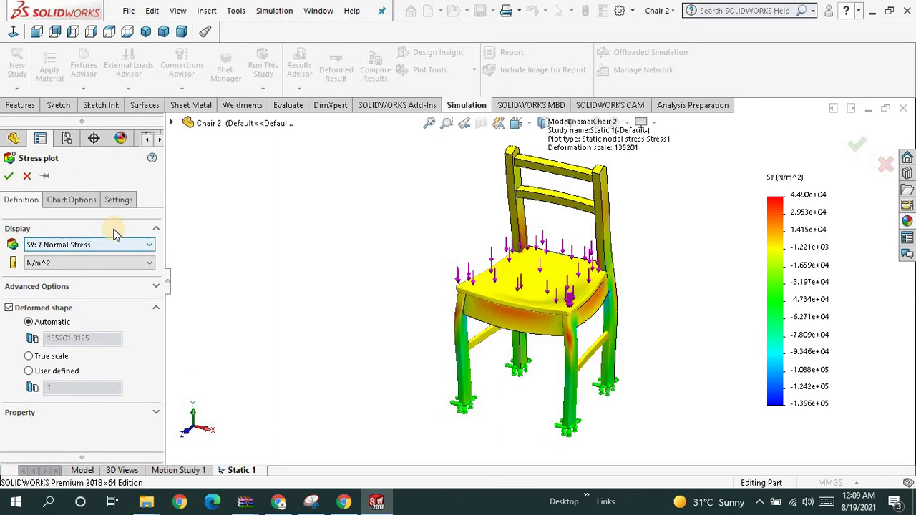
left_click(98, 244)
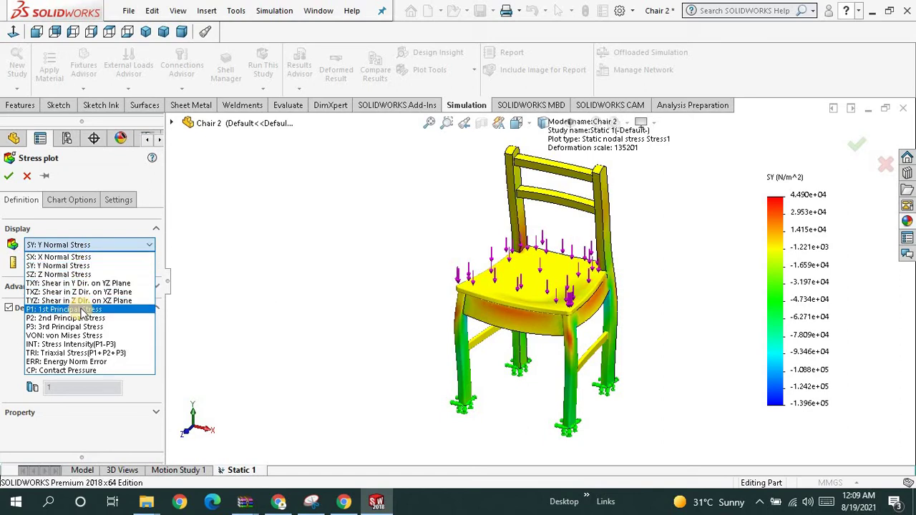
left_click(84, 346)
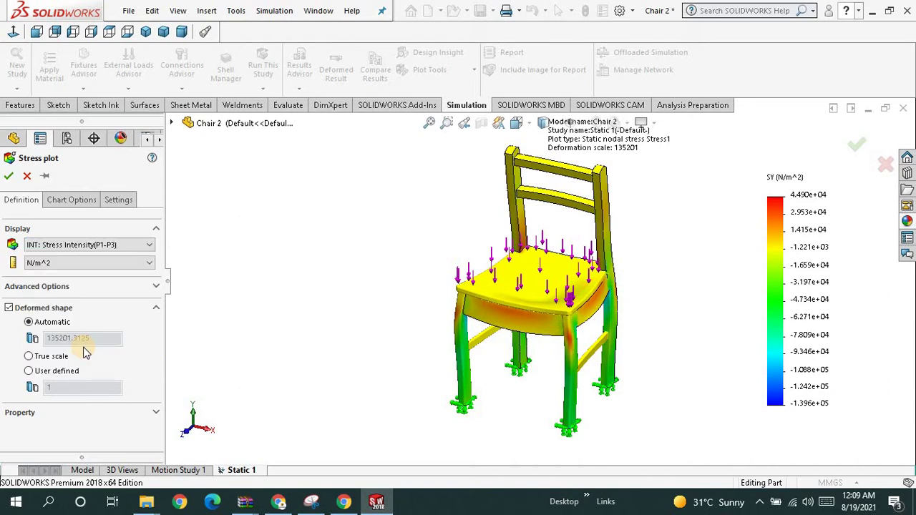
left_click(9, 177)
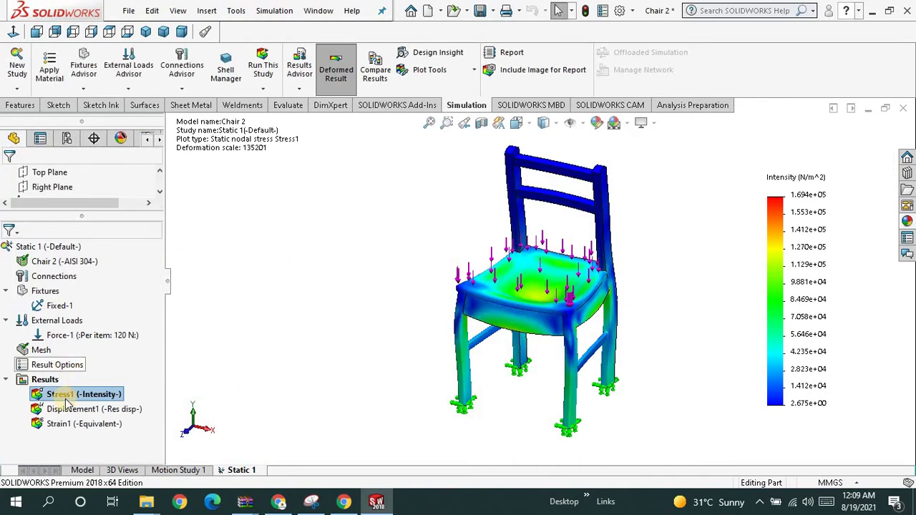
- Animate the stress intensity plot, close it, and orbit the chair to review the result
right_click(69, 401)
left_click(86, 147)
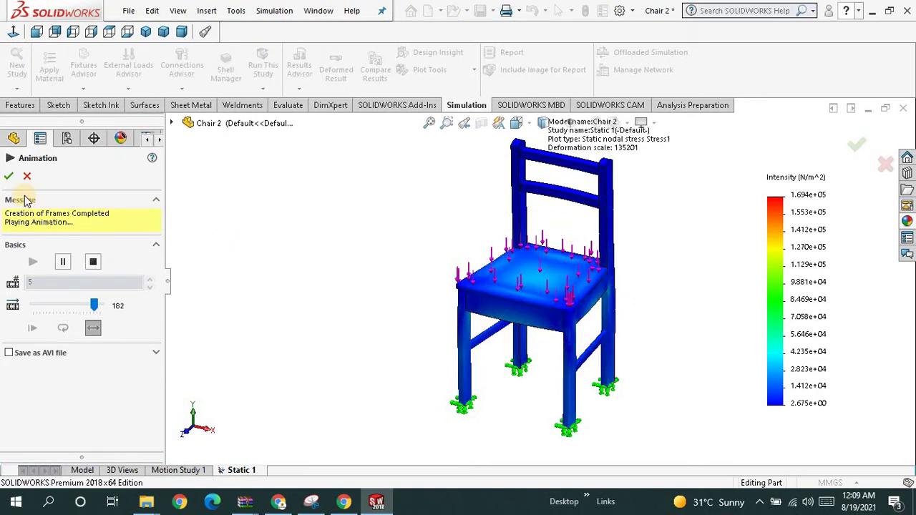
left_click(11, 178)
middle_click_drag(364, 231, 430, 127)
middle_click_drag(436, 215, 436, 123)
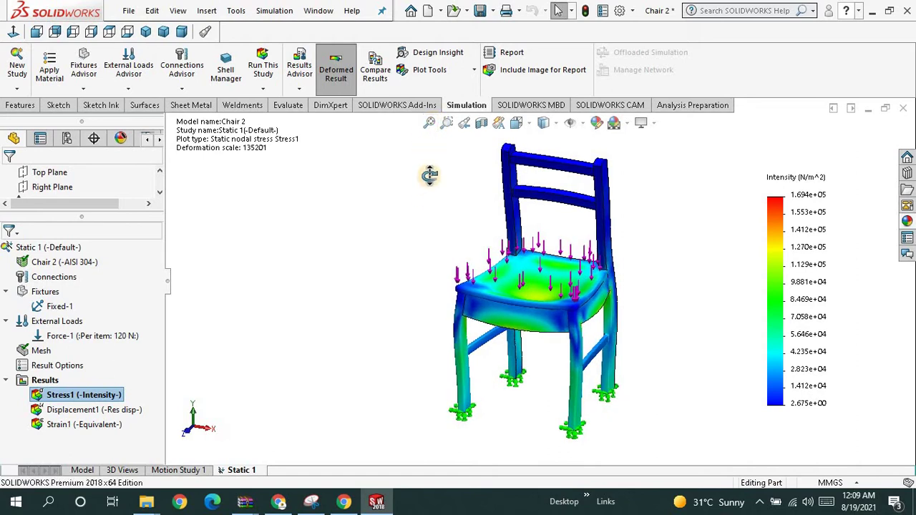
middle_click_drag(429, 176, 429, 167)
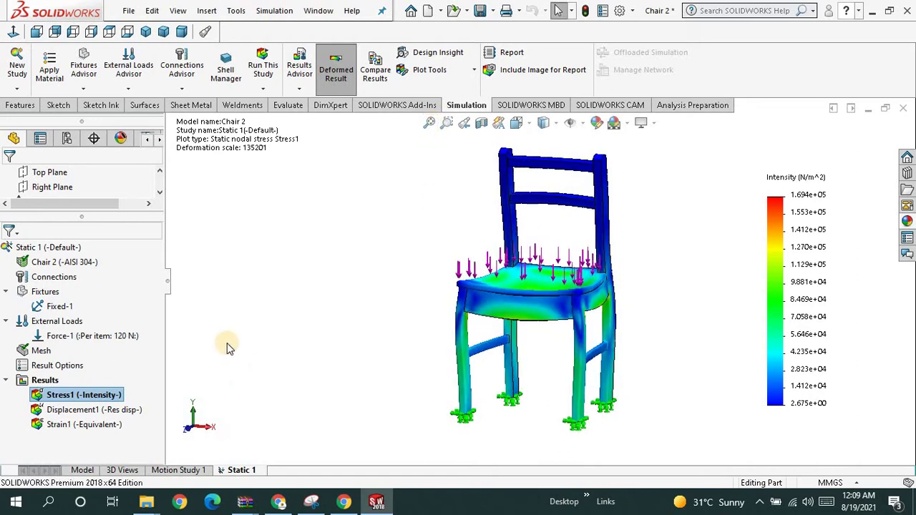
- Change the legs' Fixed-1 fixture to a Roller/Slider restraint and re-run the Static 1 study
right_click(59, 307)
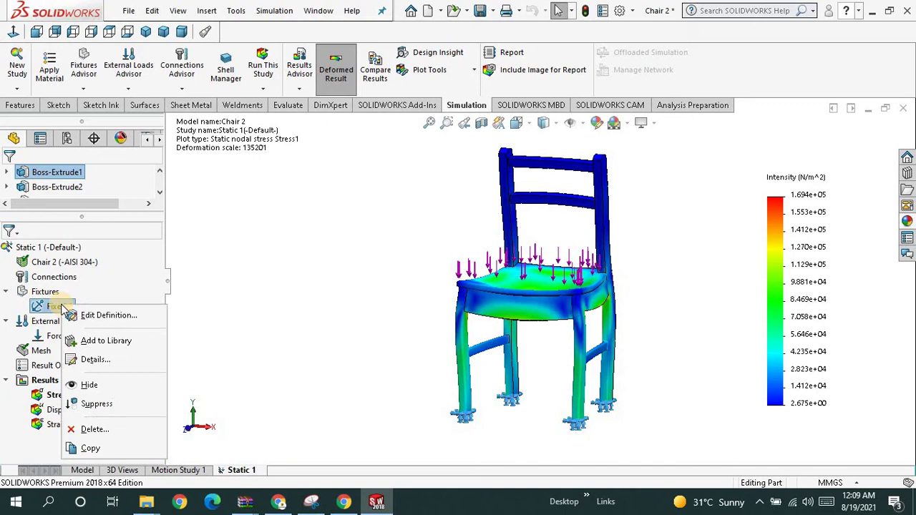
left_click(78, 318)
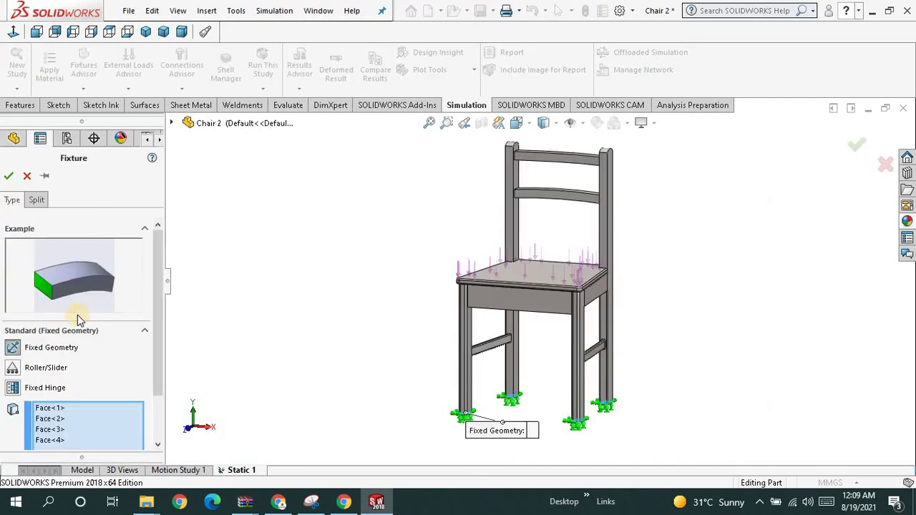
left_click(20, 368)
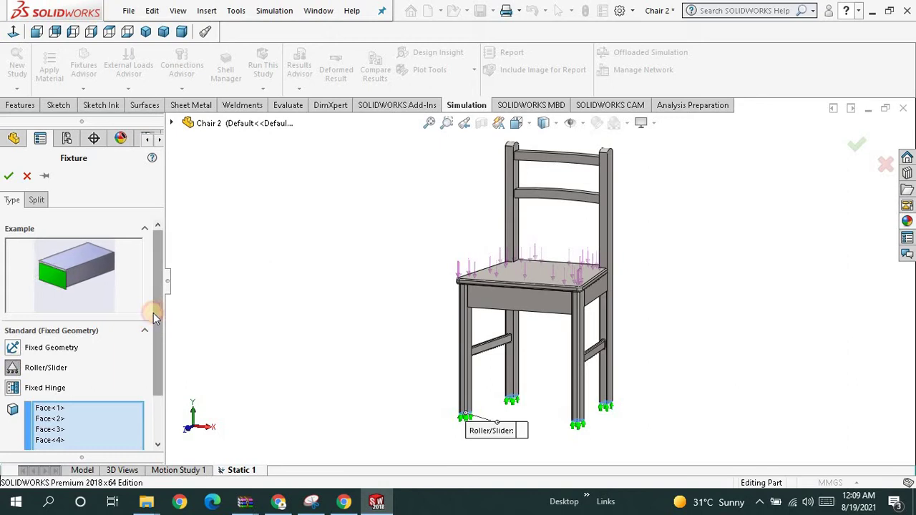
scroll(153, 313, "down", 1)
left_click(9, 176)
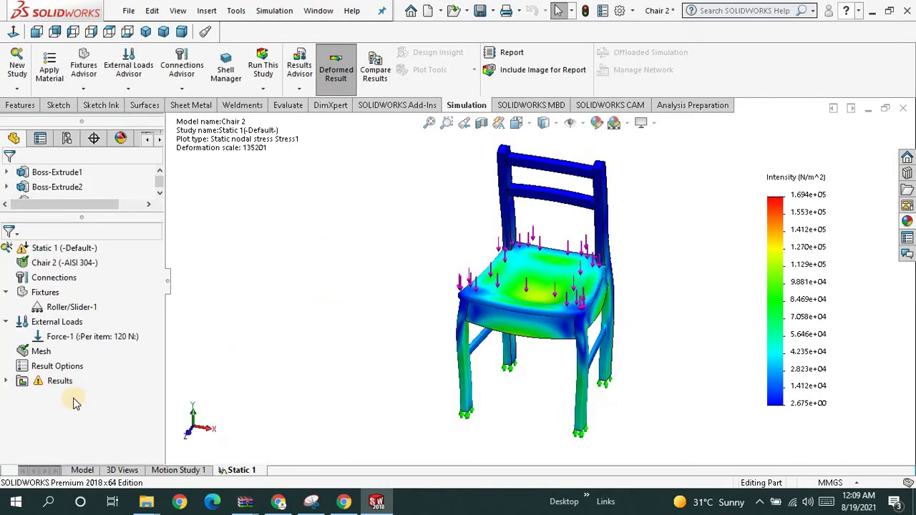
left_click(263, 88)
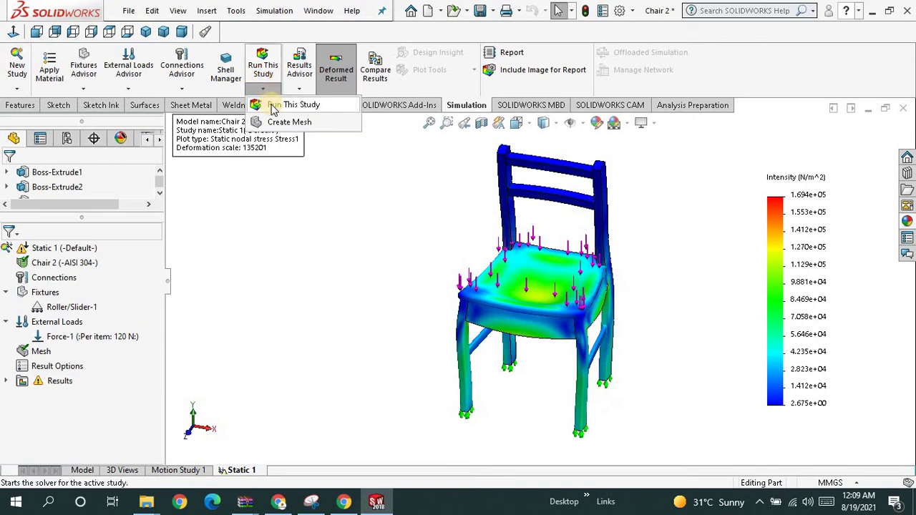
left_click(273, 108)
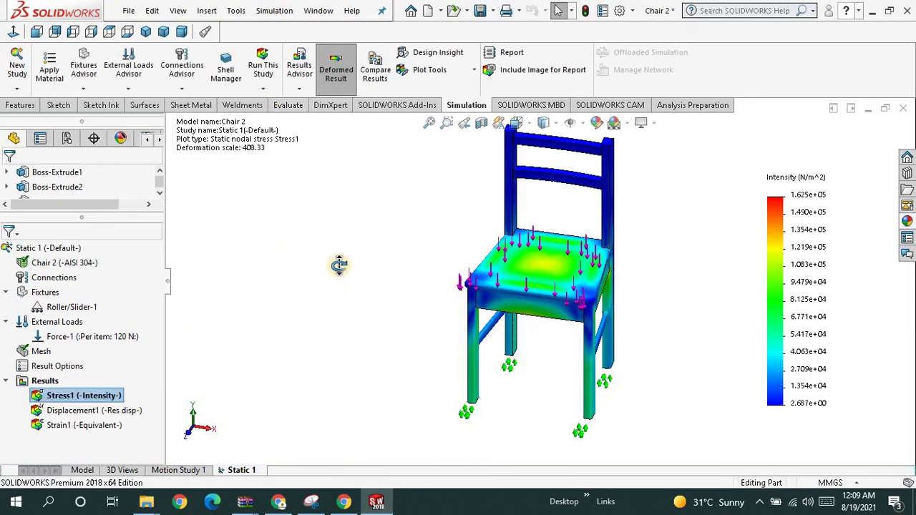
middle_click_drag(316, 251, 305, 263)
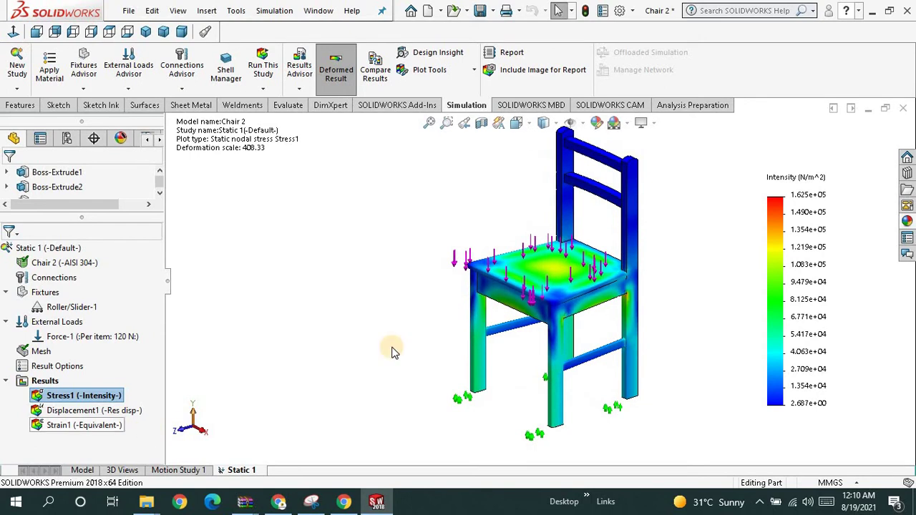
middle_click_drag(393, 346, 589, 437)
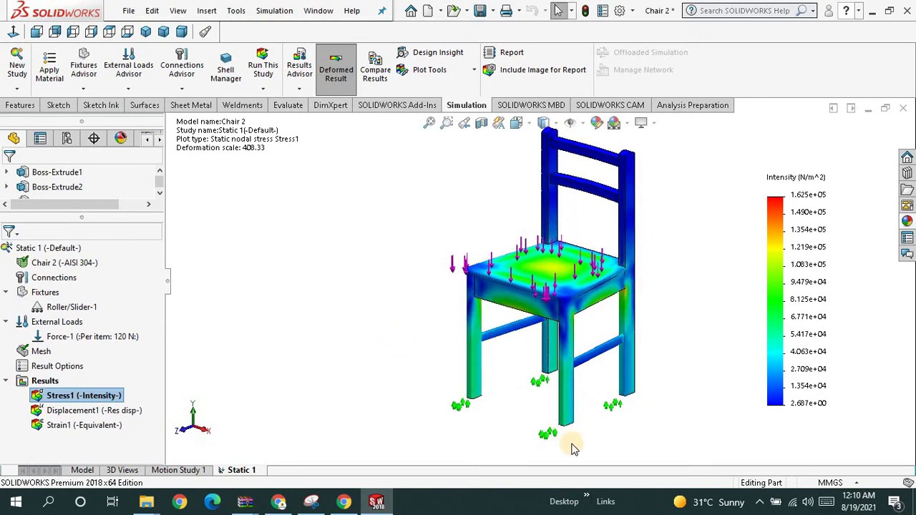
scroll(572, 447, "down", 2)
scroll(573, 447, "down", 1)
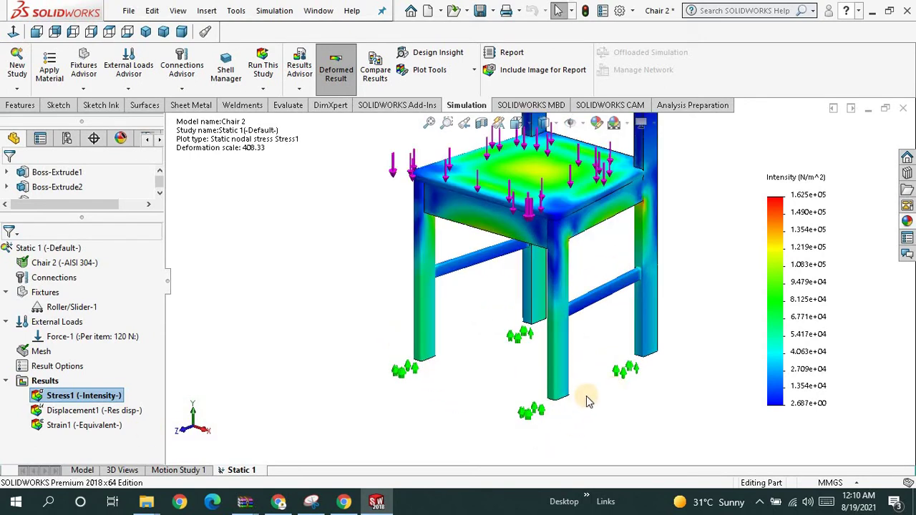
scroll(469, 394, "up", 4)
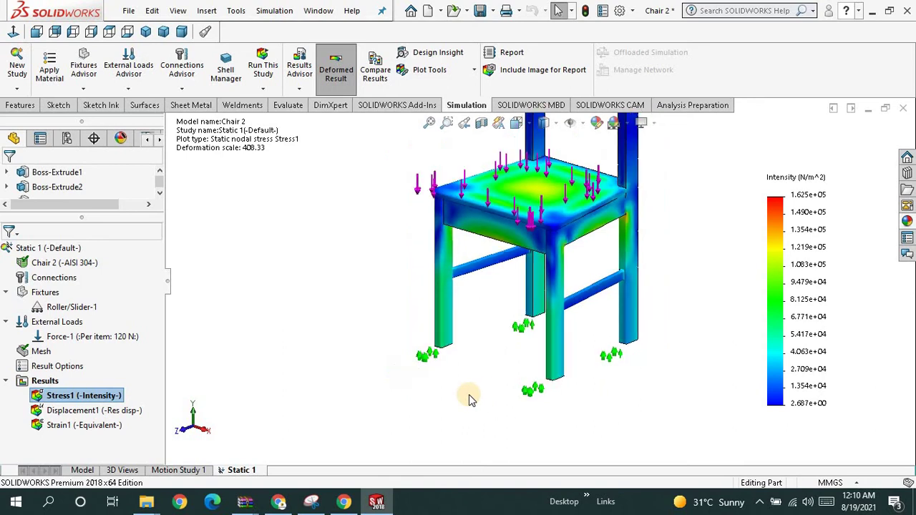
scroll(510, 175, "down", 1)
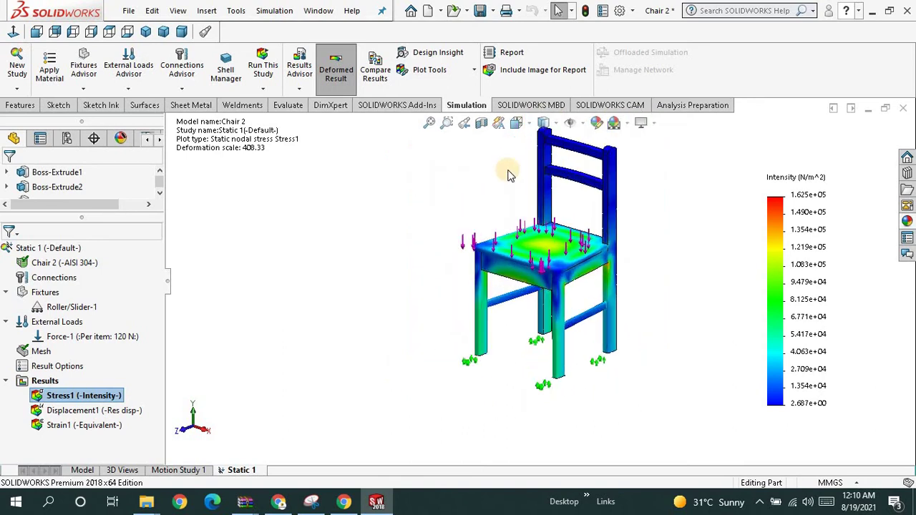
scroll(510, 175, "up", 1)
scroll(519, 168, "down", 1)
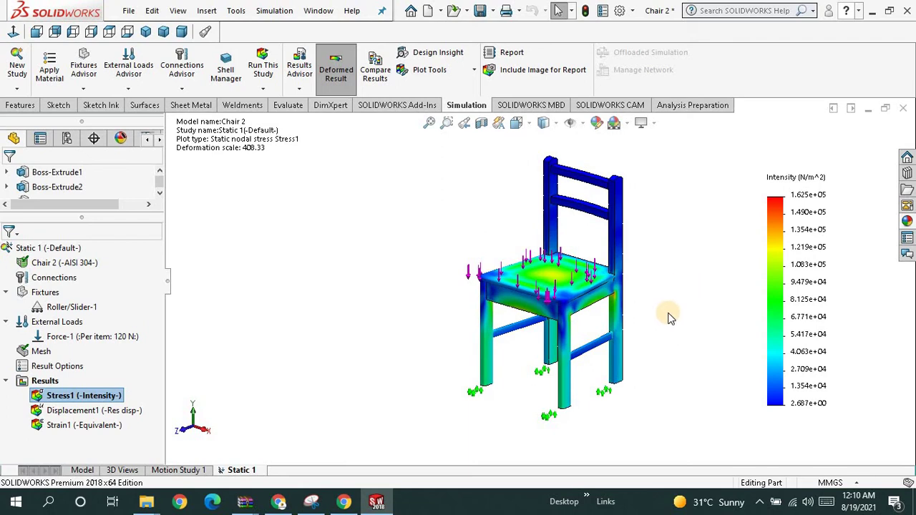
scroll(662, 339, "down", 1)
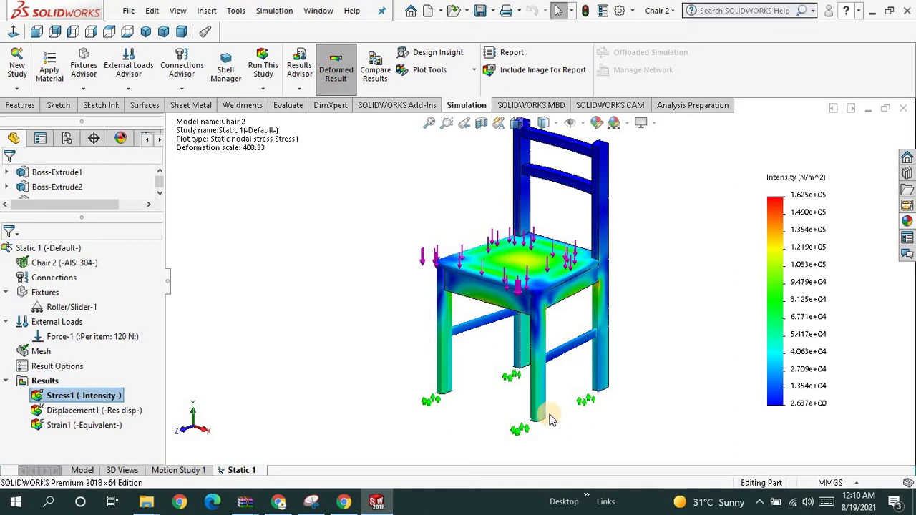
- Play the Stress1 stress-intensity animation, close it, and bring up the Displacement1 plot
right_click(89, 398)
left_click(140, 140)
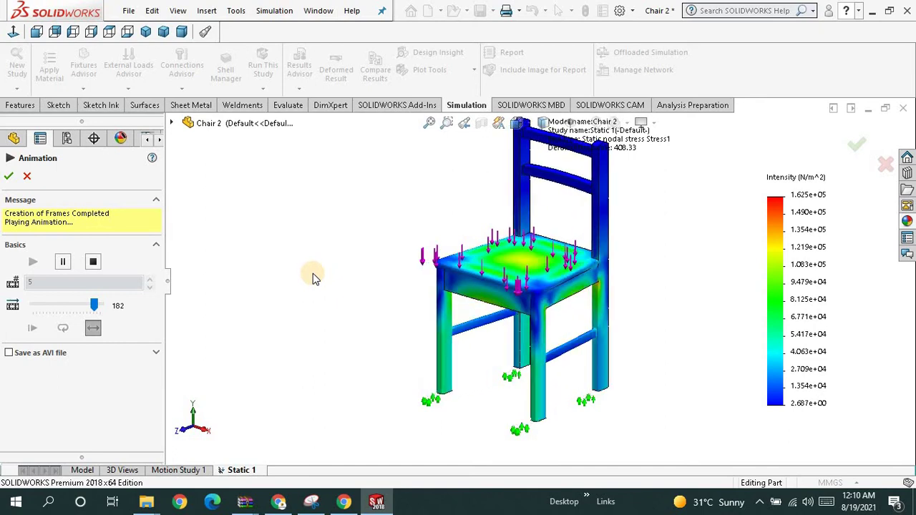
left_click(8, 179)
double_click(128, 413)
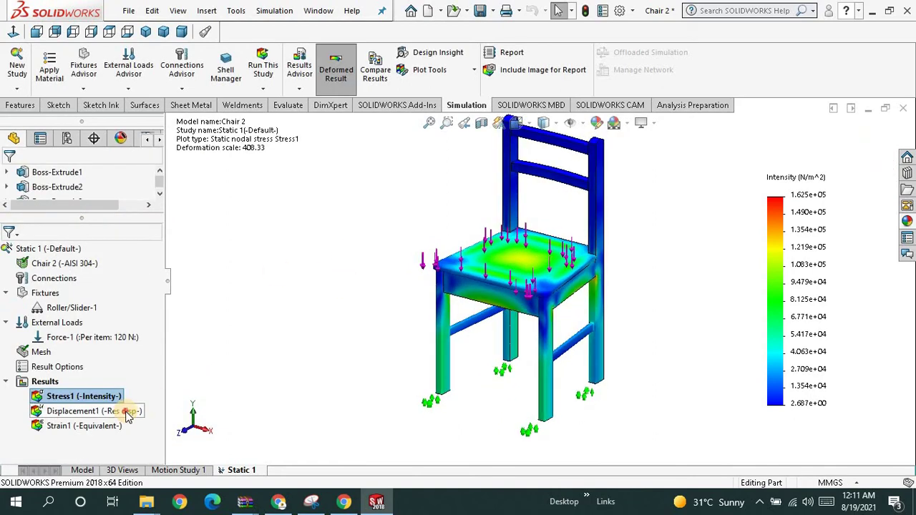
- Animate the Displacement1 resultant plot, close the animation, and orbit the chair to a frontal view
right_click(127, 415)
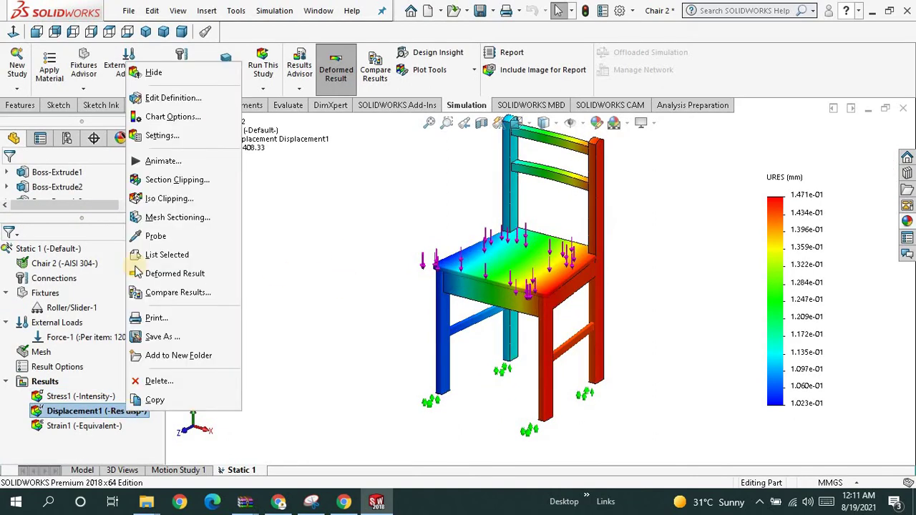
left_click(164, 160)
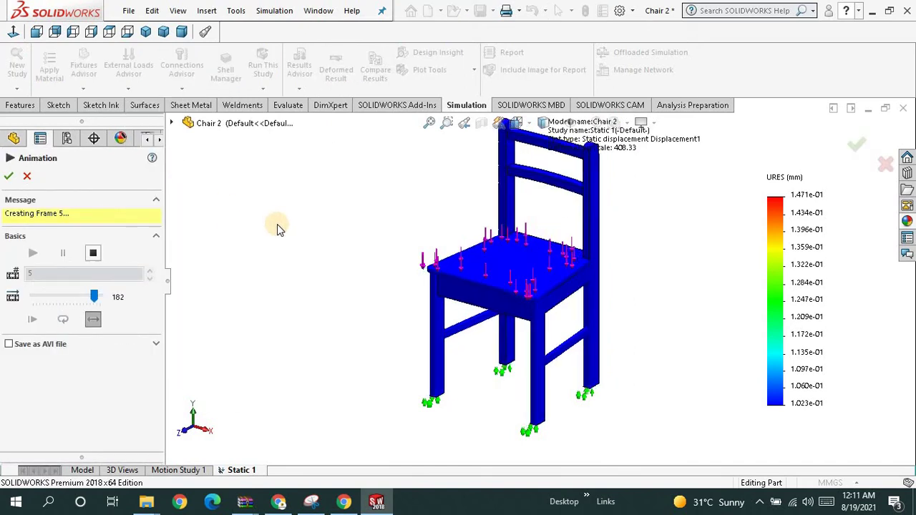
left_click(8, 176)
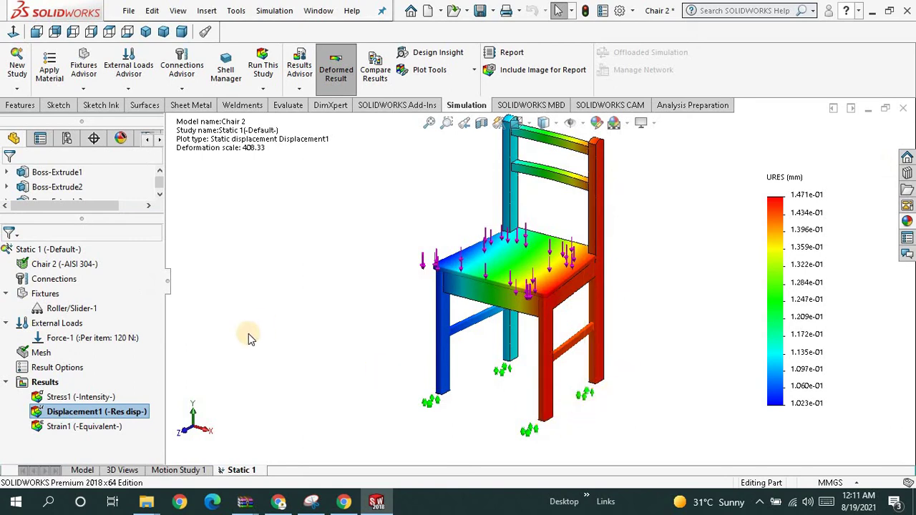
middle_click_drag(351, 342, 365, 307)
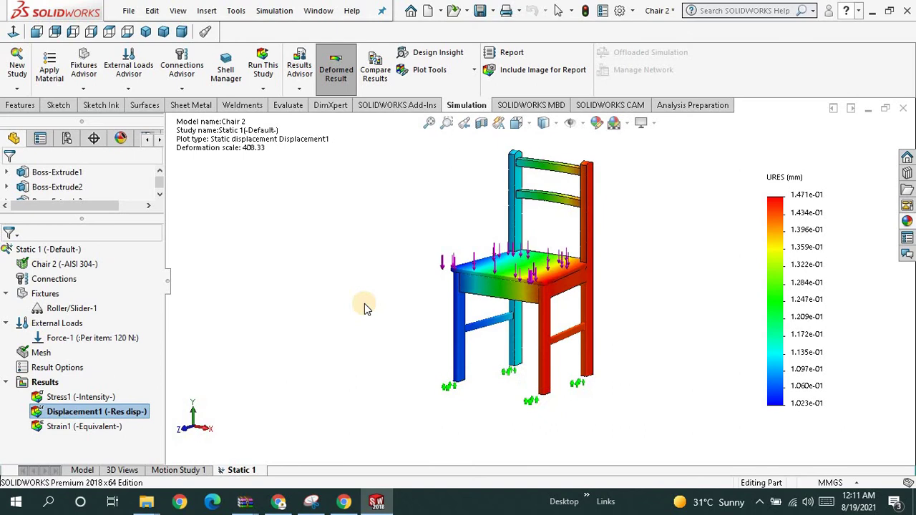
left_click(18, 90)
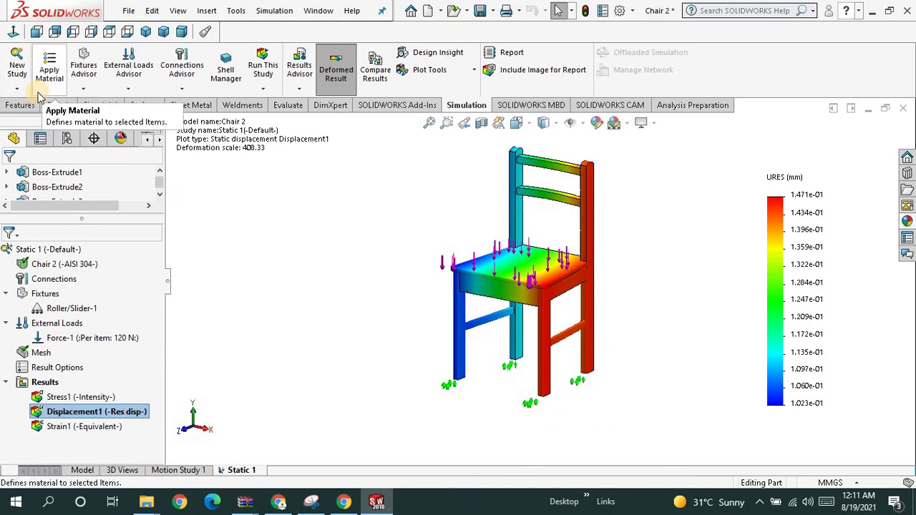
left_click(84, 90)
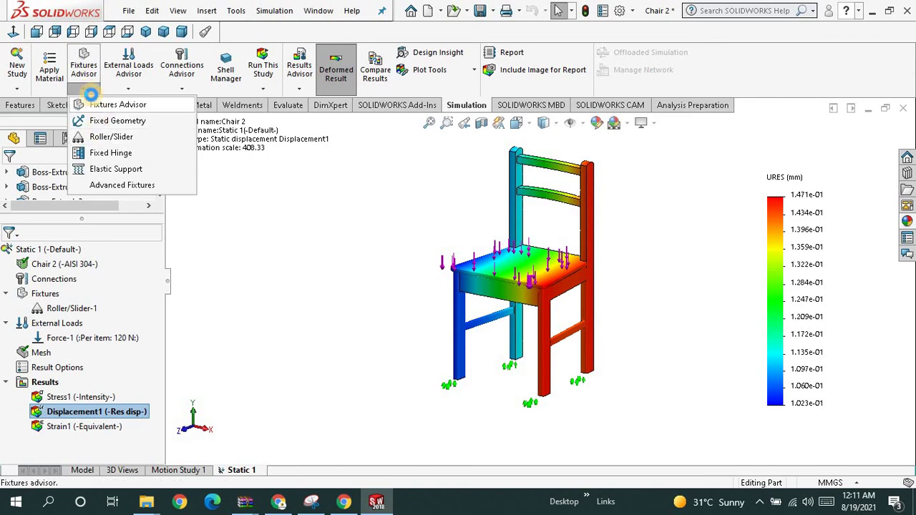
left_click(129, 92)
left_click(129, 93)
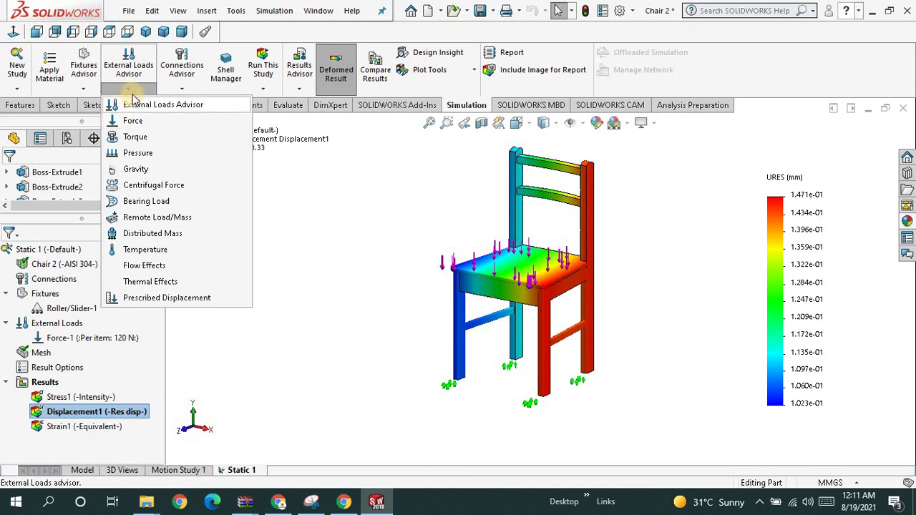
left_click(129, 92)
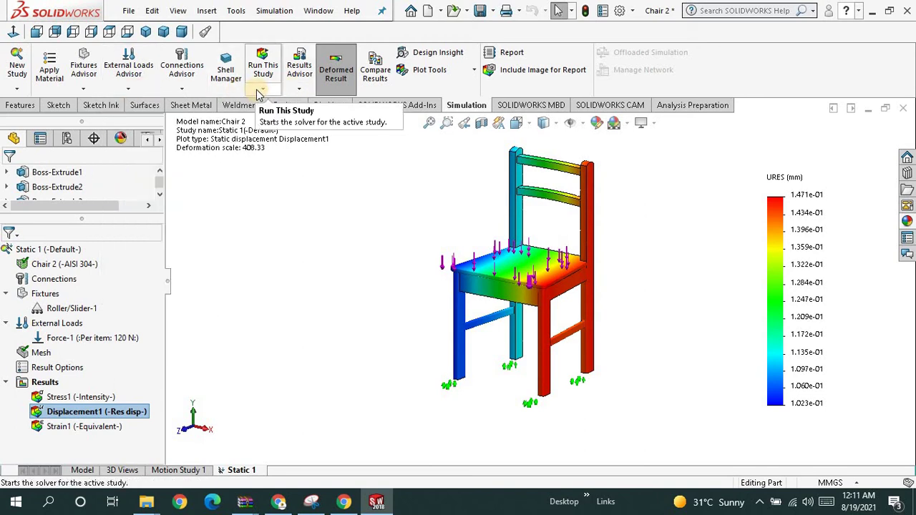